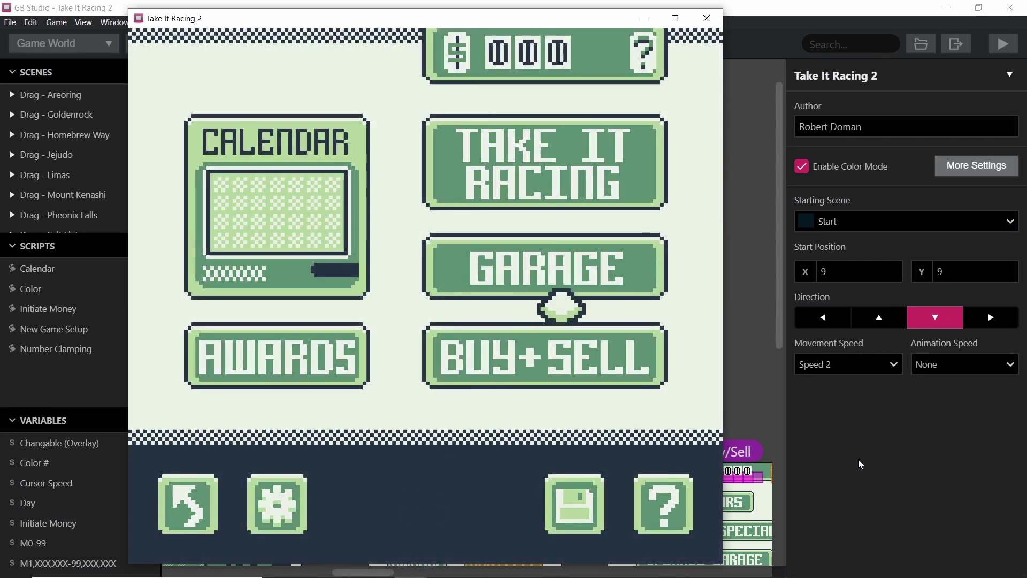
Open the game's Settings screen from its main menu.
key(Up)
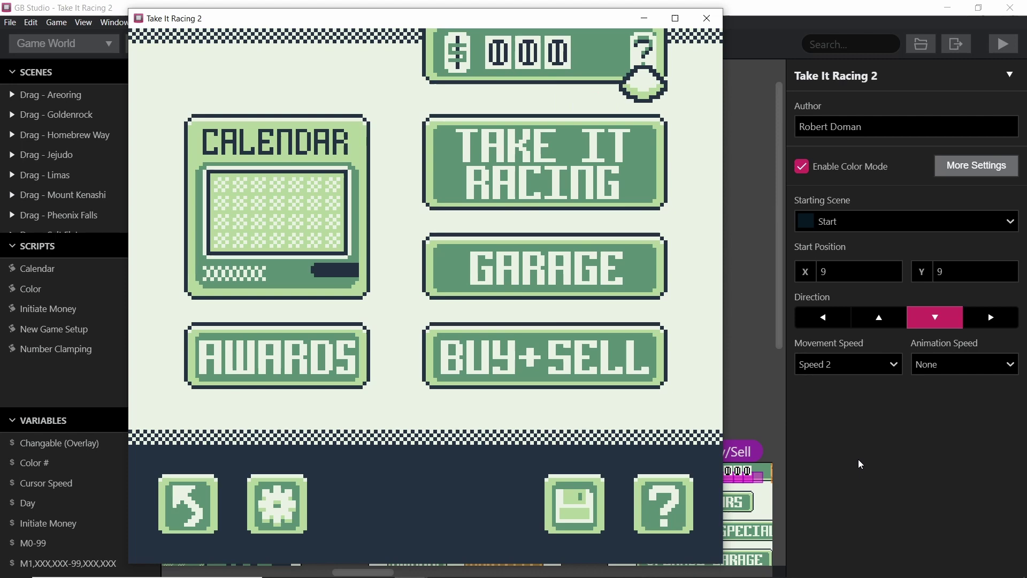
key(Left)
key(Down)
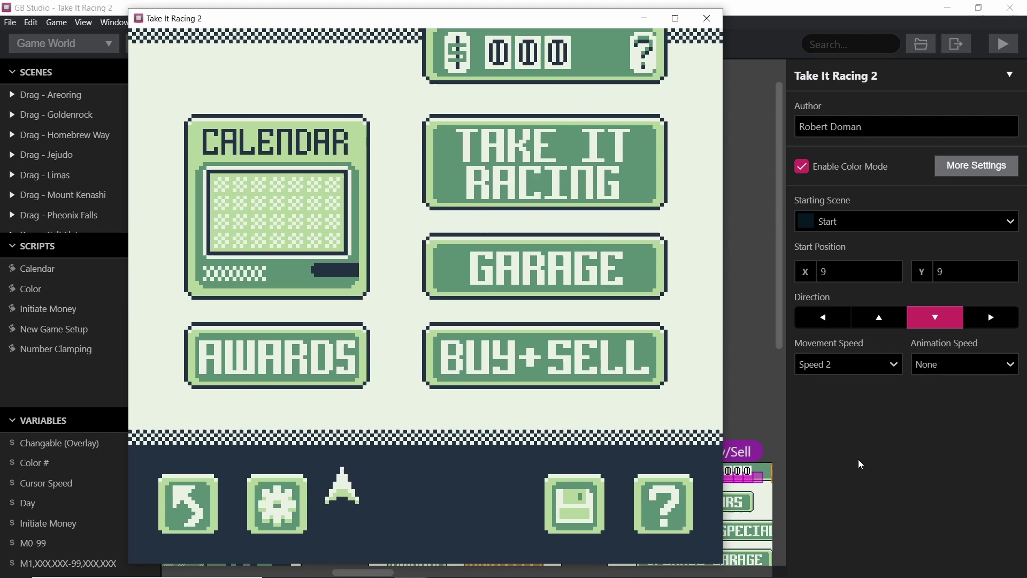
key(Left)
key(z)
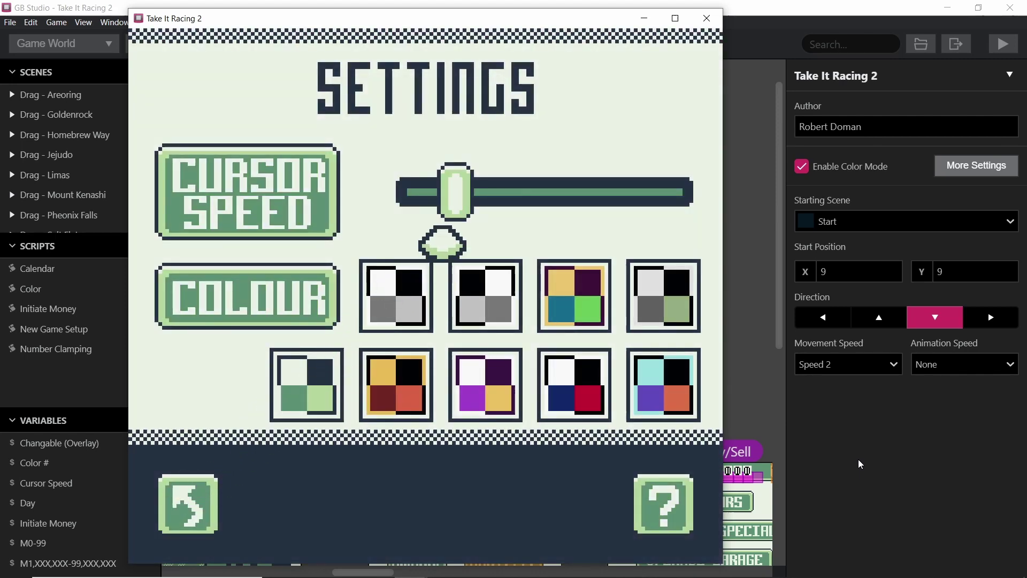
Set the in-game Cursor Speed slider to its maximum and try the cursor around the screen.
key(Right)
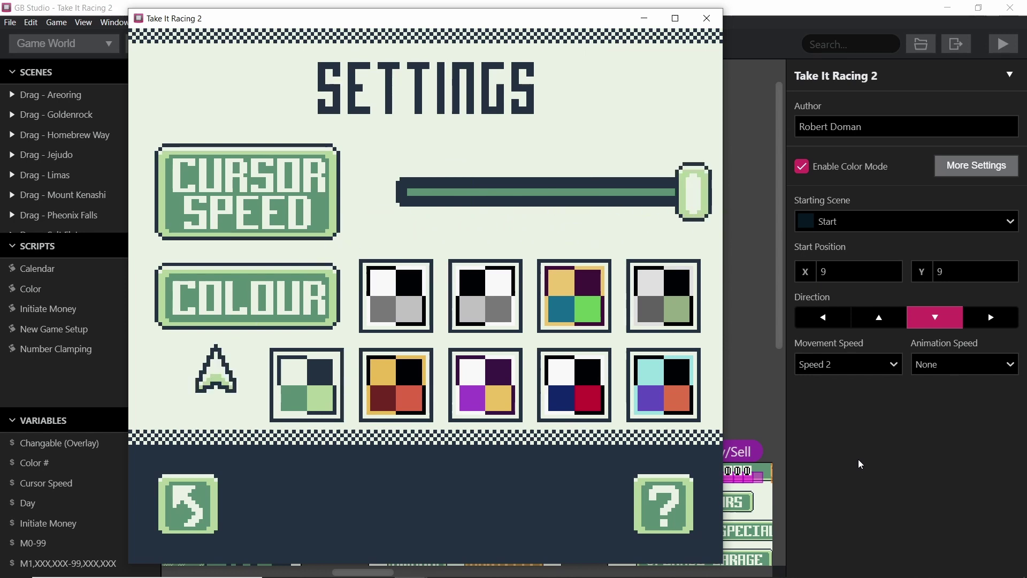
key(Up)
key(Left)
key(Down)
key(Left)
key(Right)
key(Down)
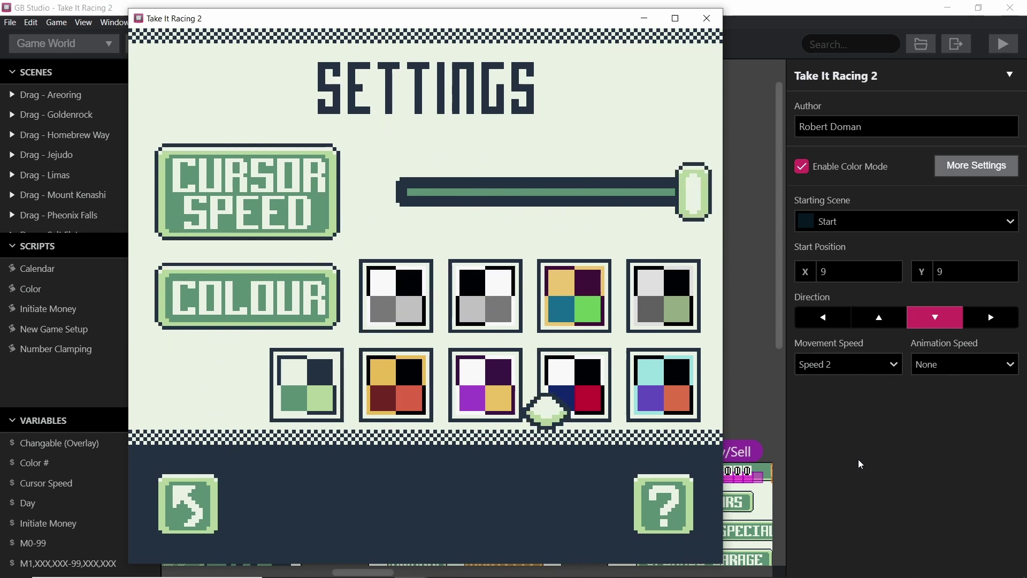
Lower the in-game Cursor Speed slider to about 60 percent of its track.
key(Up)
key(Right)
key(Down)
key(Left)
key(z)
key(Left)
key(Down)
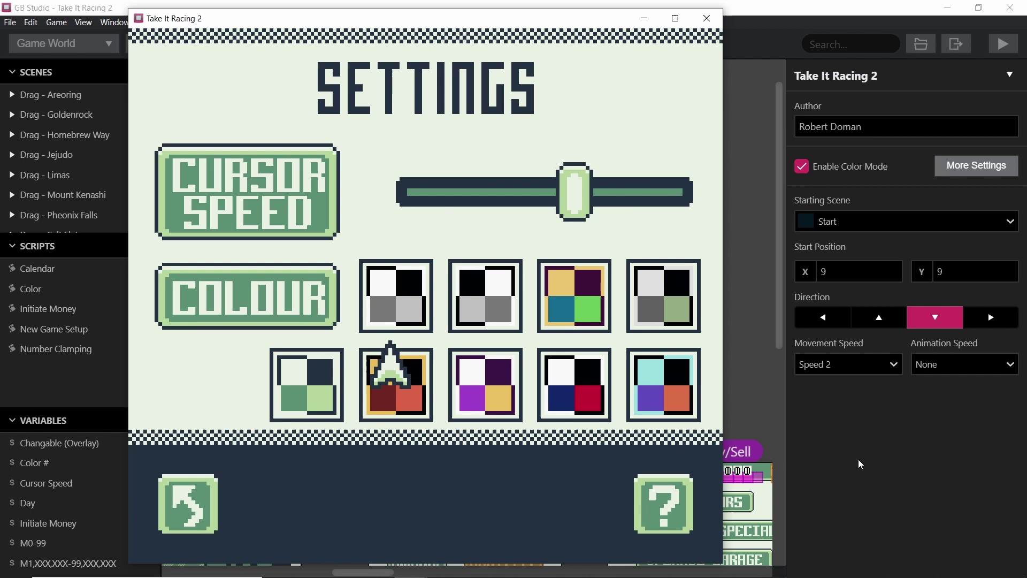
Move the game cursor around the colour swatches to examine how it handles at the lowered speed.
key(Up)
key(Right)
key(Right)
key(Down)
key(Left)
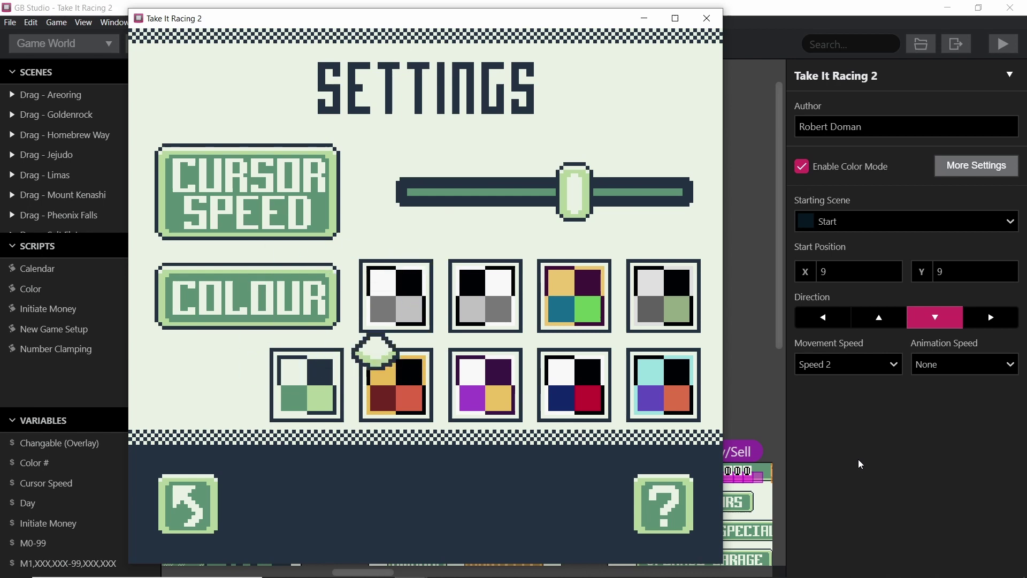
key(Up)
key(Right)
key(Down)
key(Left)
key(Down)
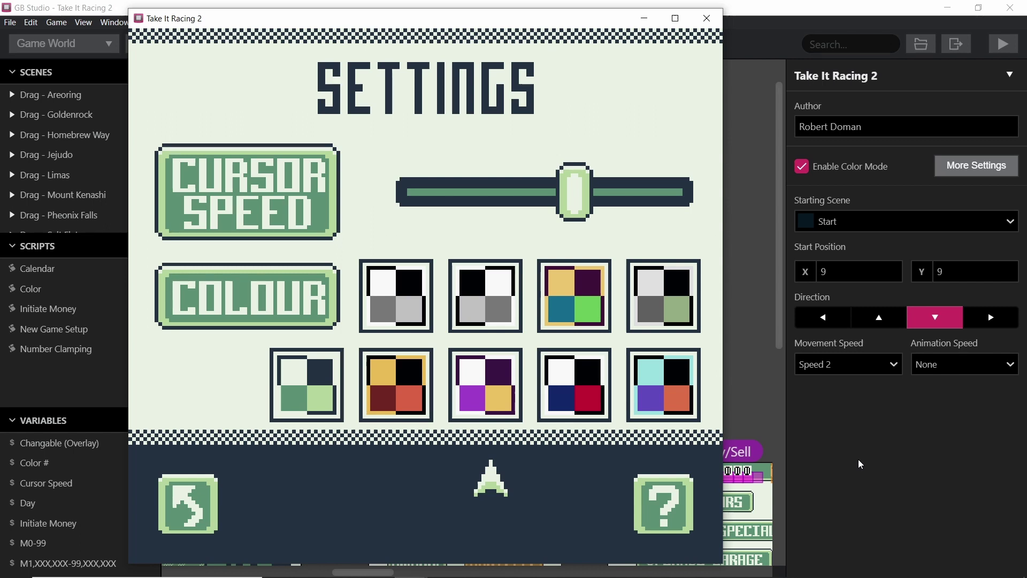
key(Up)
key(Left)
key(Right)
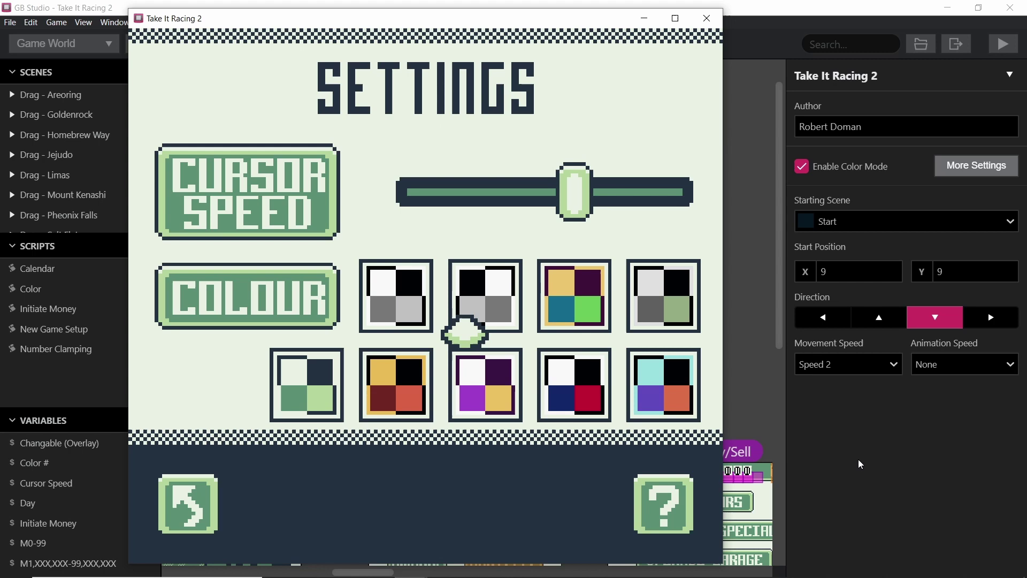
Lower the in-game Cursor Speed slider to about 40 percent of its track.
key(z)
key(Left)
key(Down)
key(Left)
key(Up)
key(Right)
key(z)
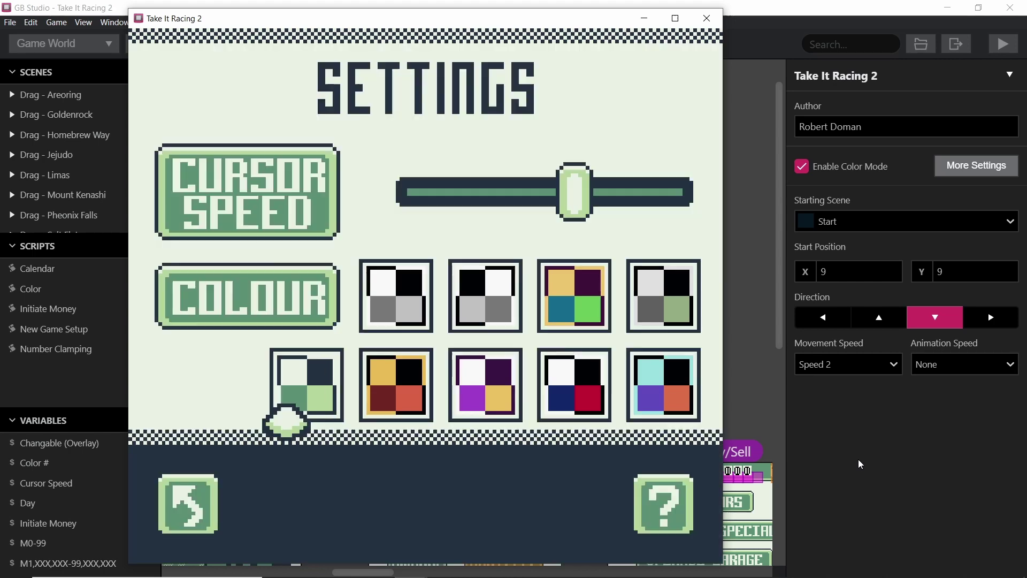
key(Right)
key(Up)
key(Left)
key(Down)
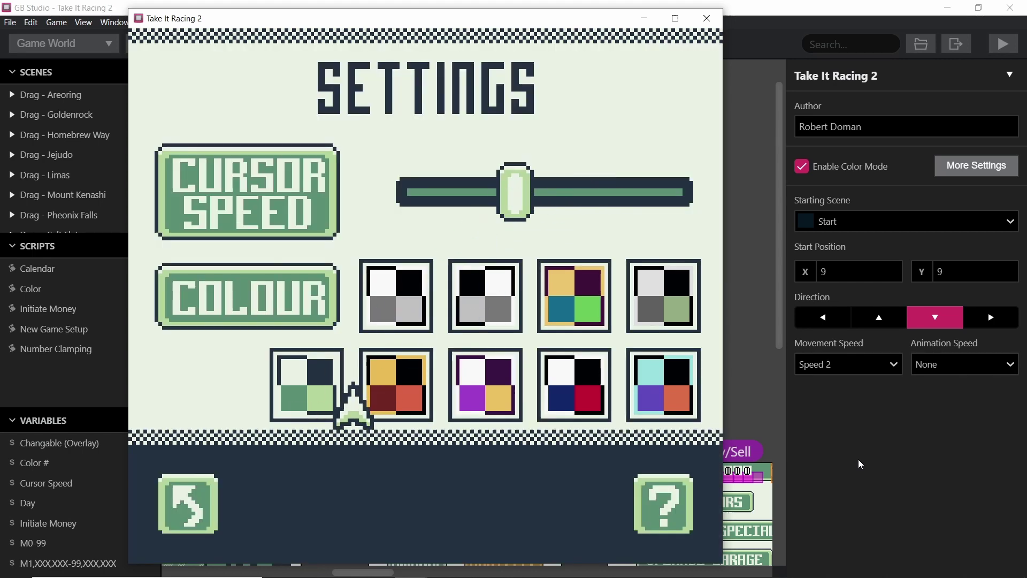
Apply the yellow, black and red colour palette to the game.
key(Right)
key(Up)
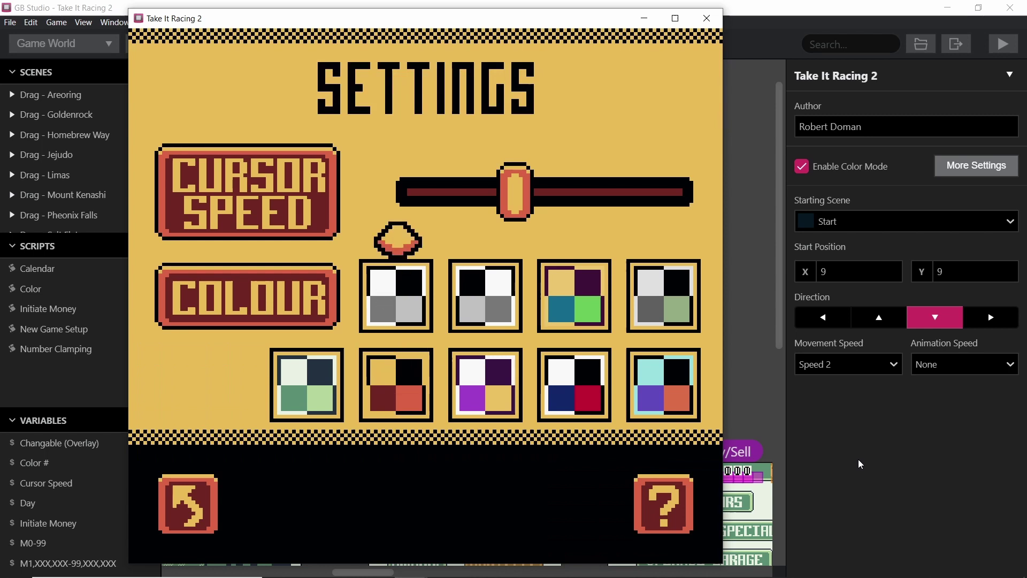
key(Right)
key(Down)
key(Left)
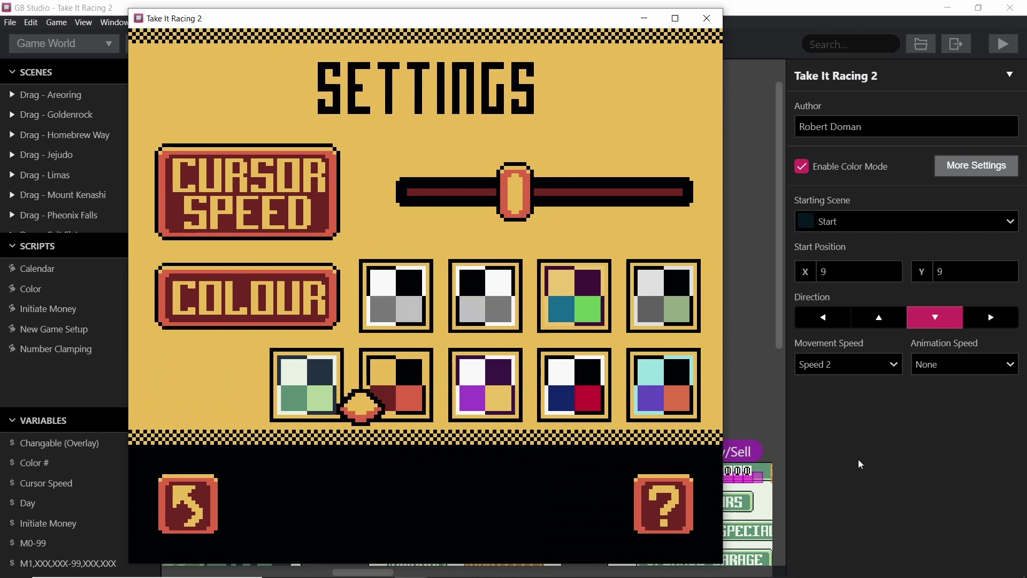
Move the game cursor across both rows of colour swatches to examine its movement.
key(Right)
key(Up)
key(Down)
key(Left)
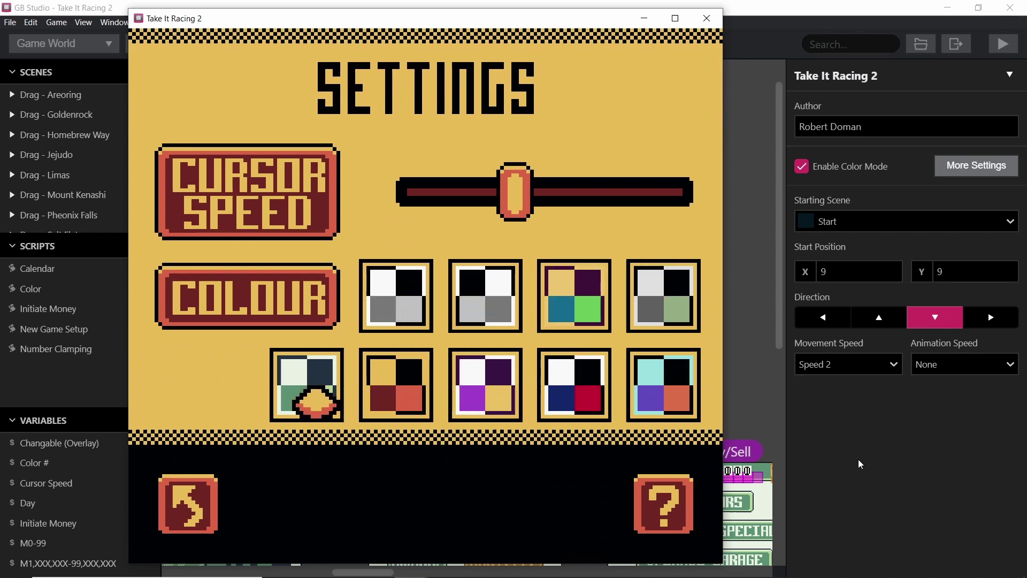
key(Right)
key(Up)
key(Right)
key(Down)
key(Left)
key(Left)
key(Up)
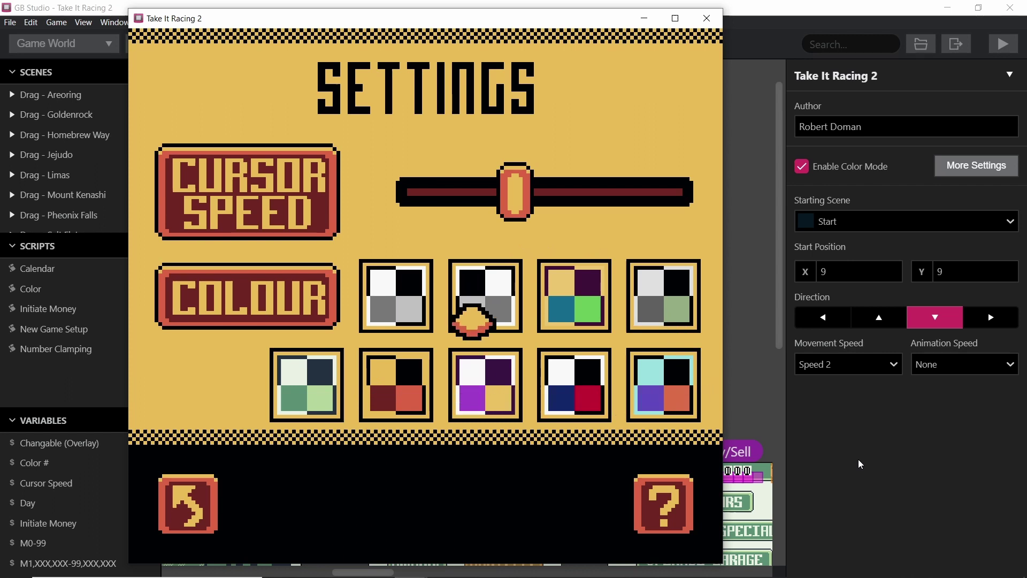
key(Down)
key(Left)
key(Left)
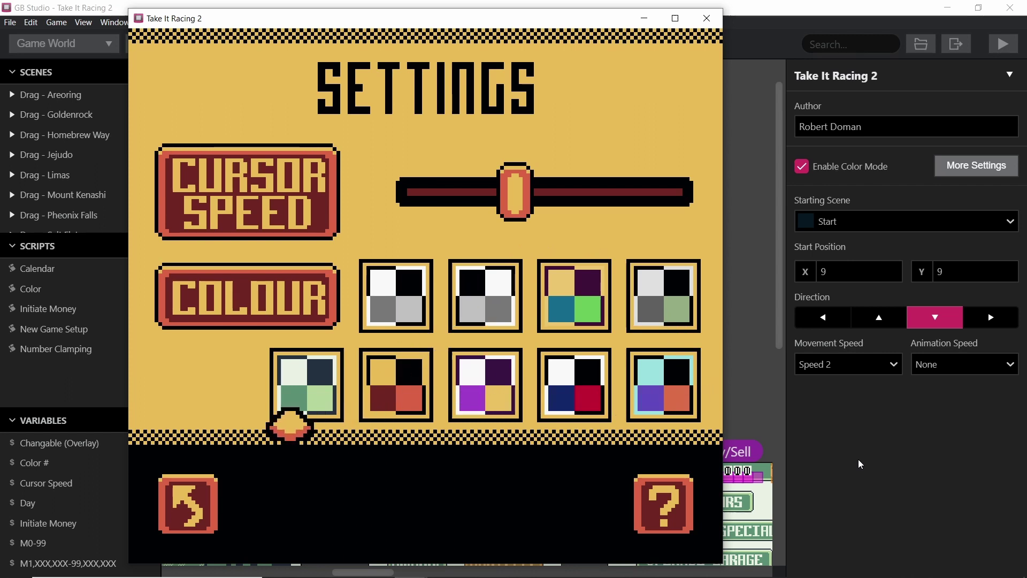
key(Right)
key(Up)
key(Right)
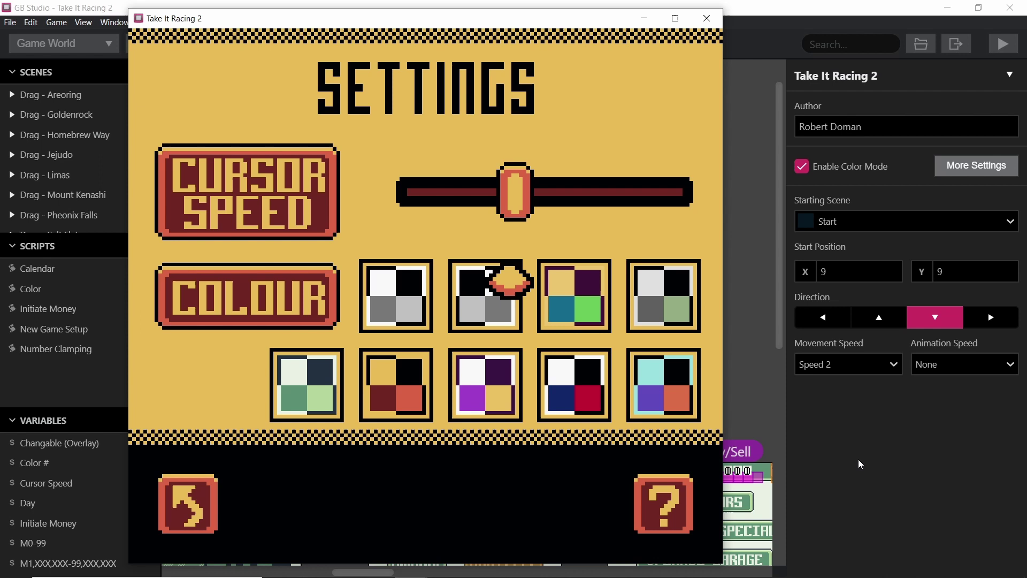
key(Down)
key(Up)
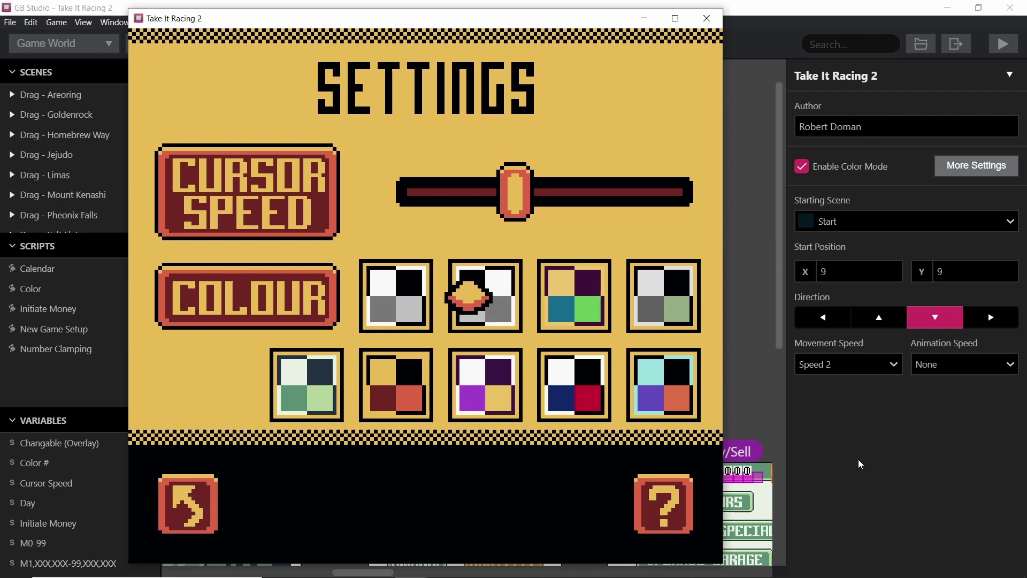
Apply the white-background greyscale palette and switch to the inverted black-background greyscale palette.
key(Left)
key(z)
key(Right)
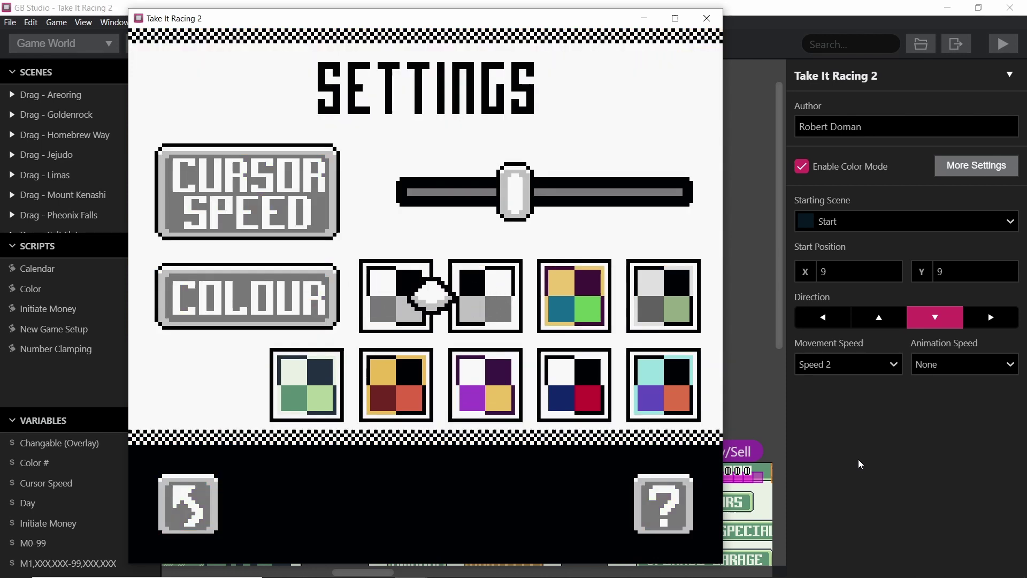
key(Right)
key(z)
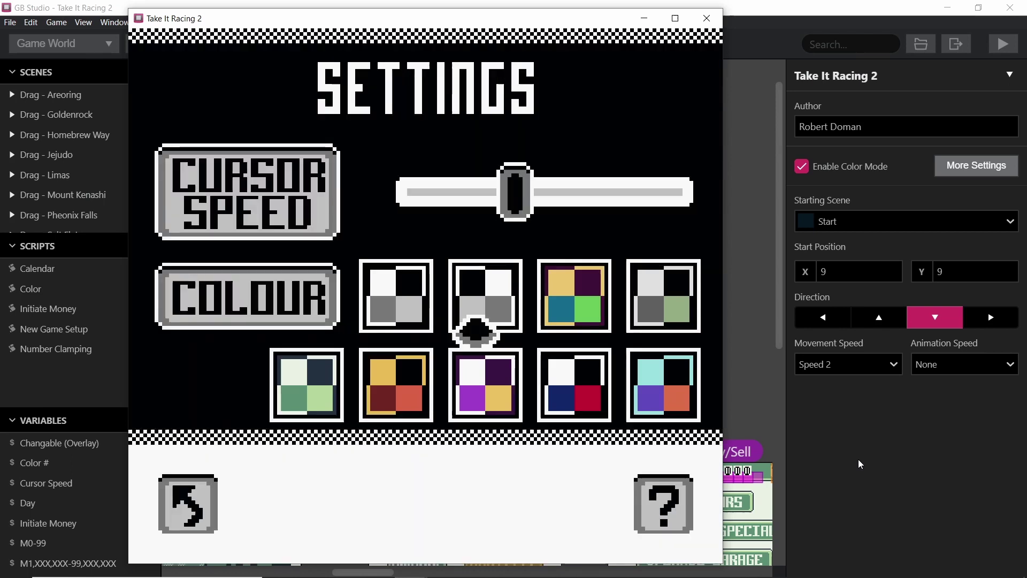
Apply the white, purple and gold colour palette and move the cursor over the neighbouring swatches.
key(Down)
key(z)
key(Right)
key(Up)
key(Left)
key(Down)
key(Right)
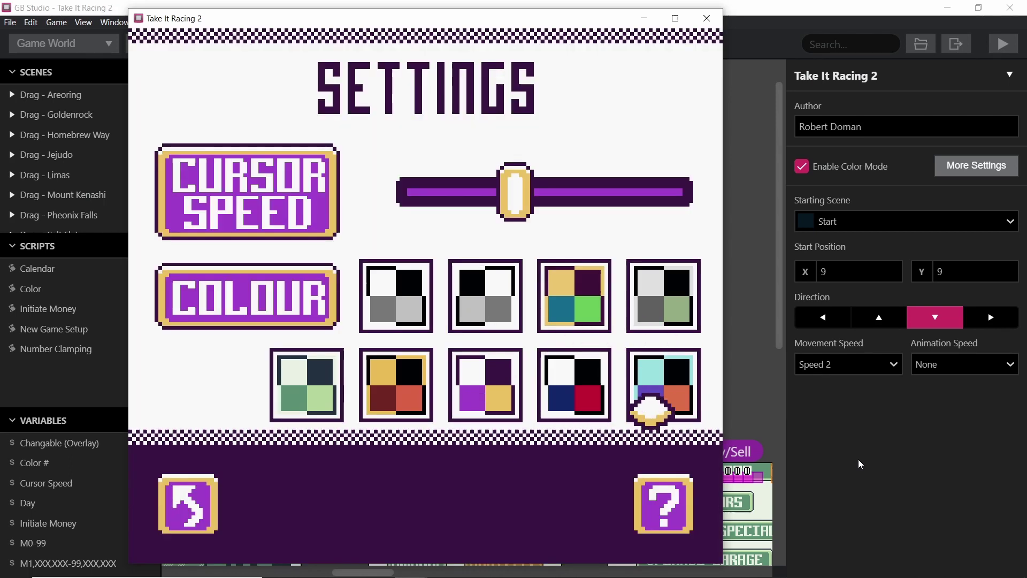
key(Up)
key(Left)
key(Down)
key(Right)
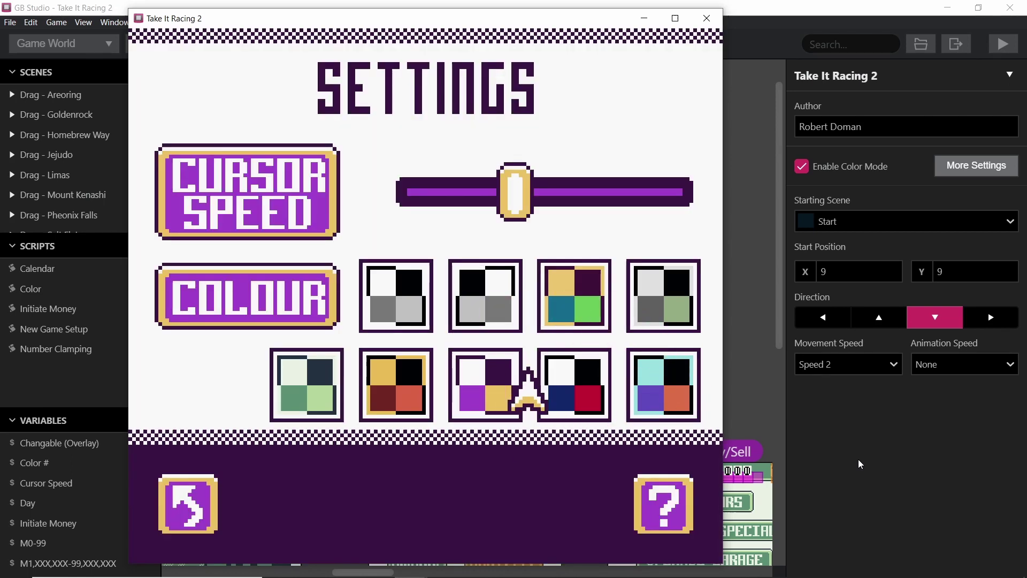
key(Left)
key(Right)
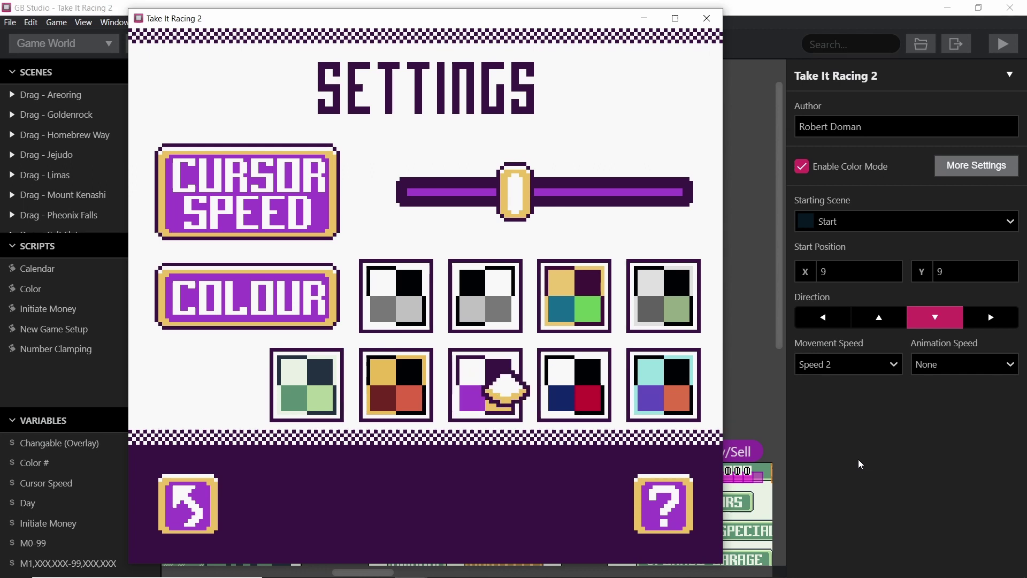
key(Right)
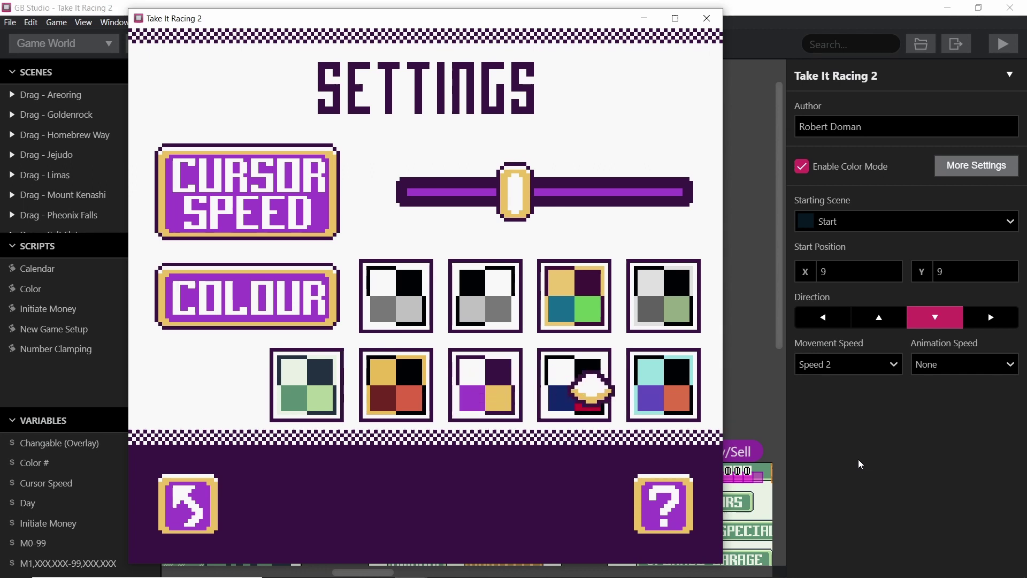
Try the yellow, teal and green palette, followed by the cyan, purple and orange palette.
key(Up)
key(Right)
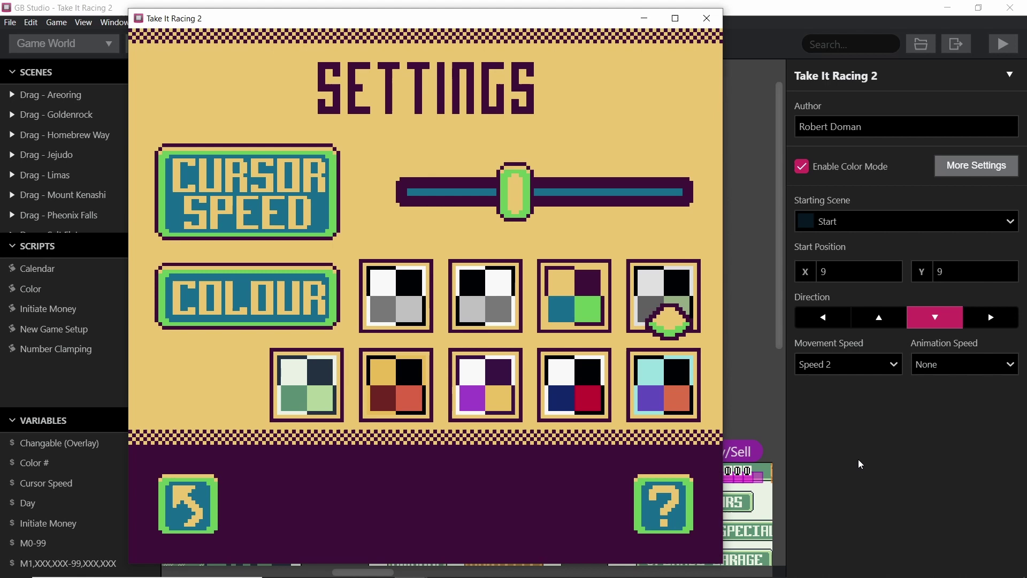
key(Down)
Apply the white-background greyscale palette and return to the game's main menu.
key(Down)
key(Left)
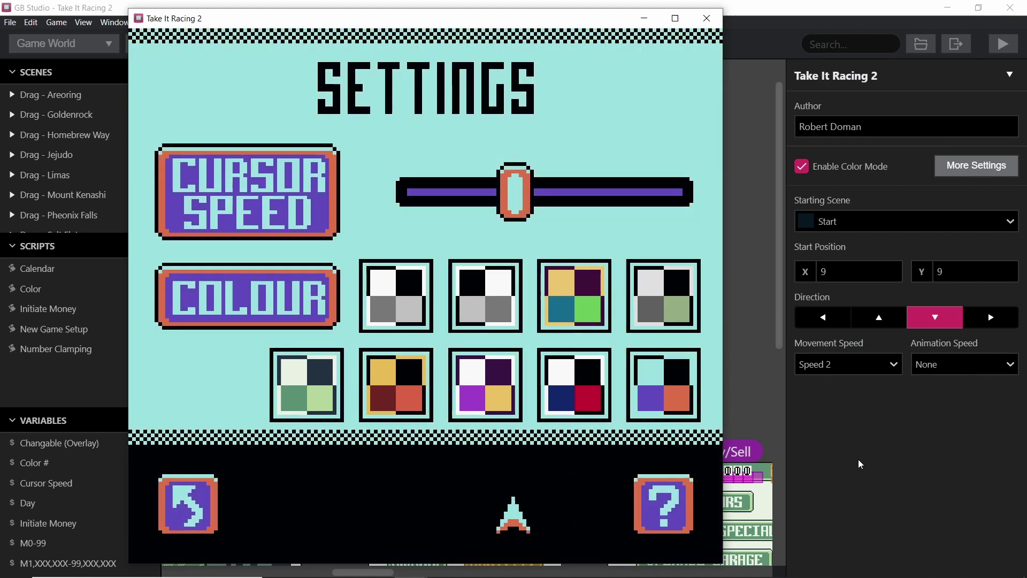
key(Up)
key(Left)
key(Up)
key(z)
key(Down)
key(Left)
key(Down)
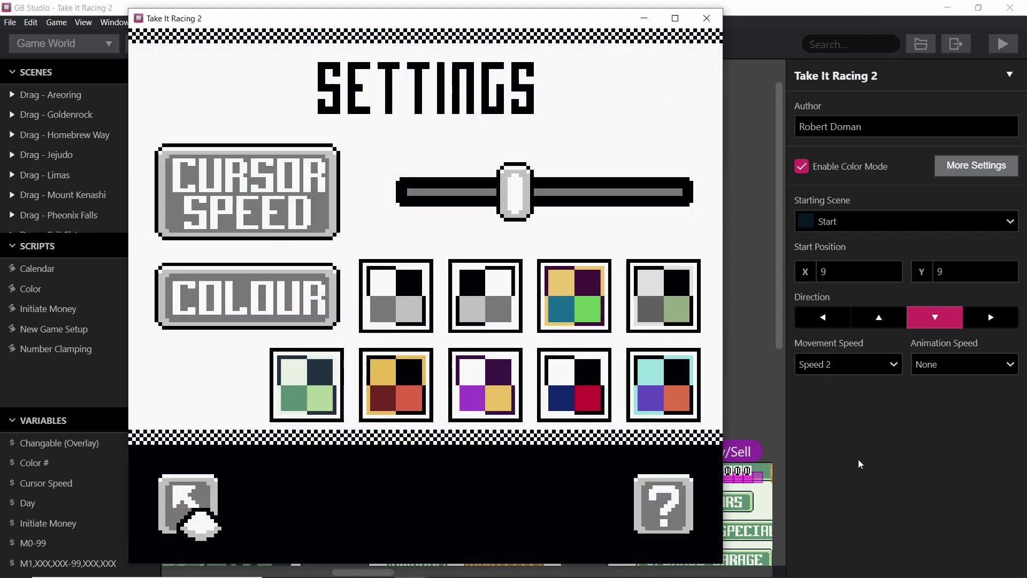
key(z)
View the Take It Racing screen with its race types and go back to the main menu.
key(Up)
key(Up)
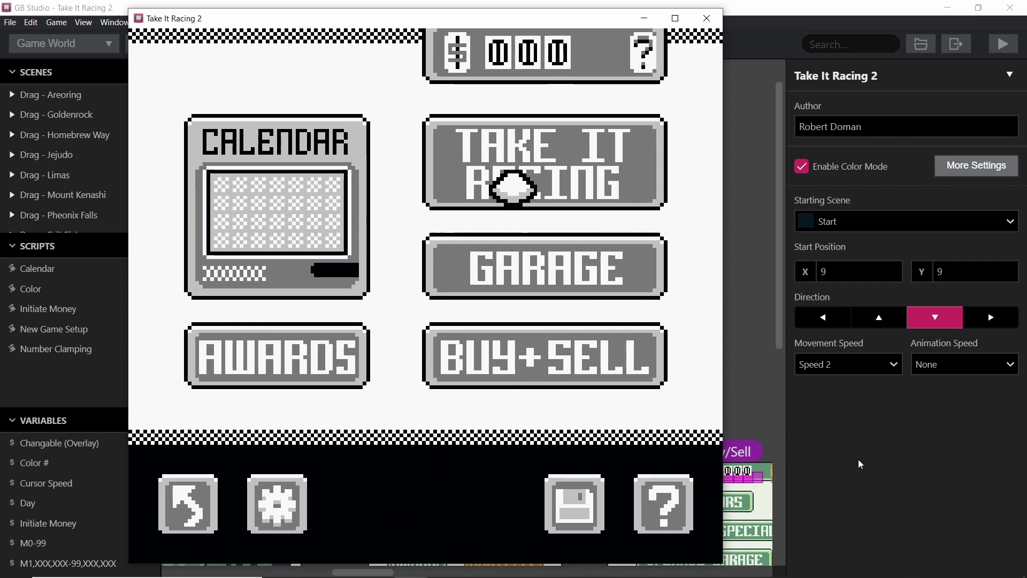
key(Down)
key(Up)
key(z)
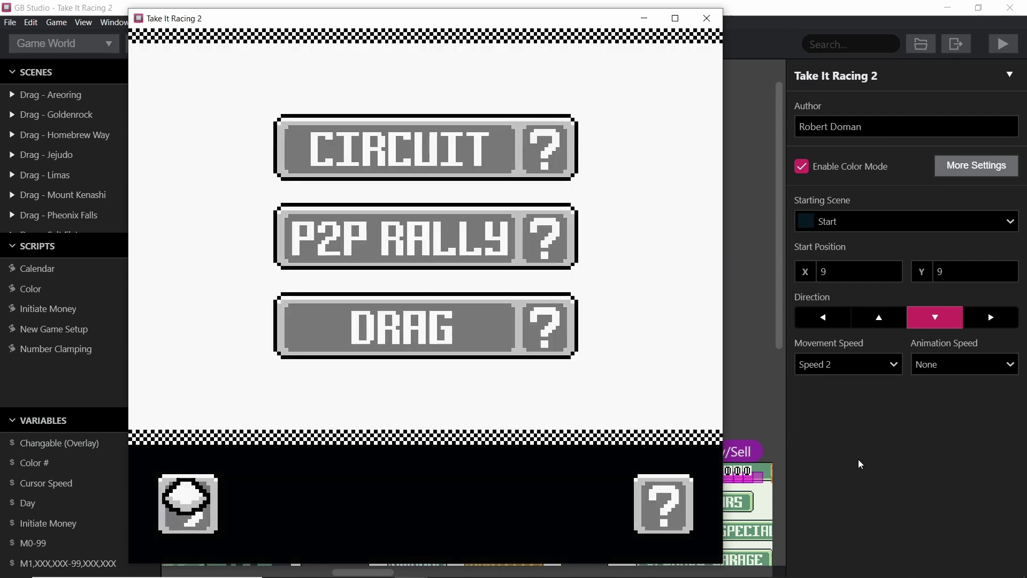
key(Down)
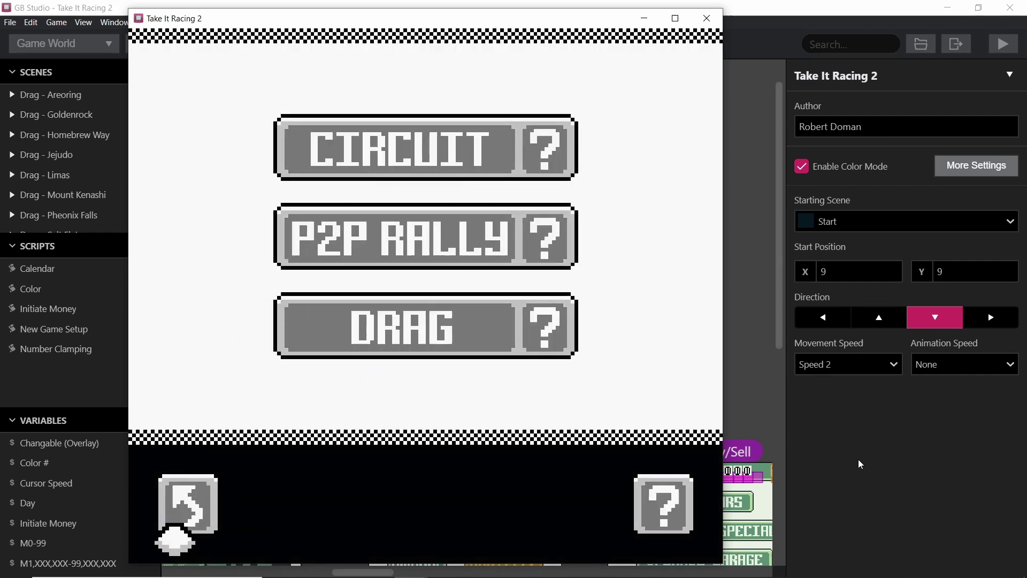
key(z)
View the Buy+Sell screen and go back to the main menu.
key(Down)
key(Down)
key(Left)
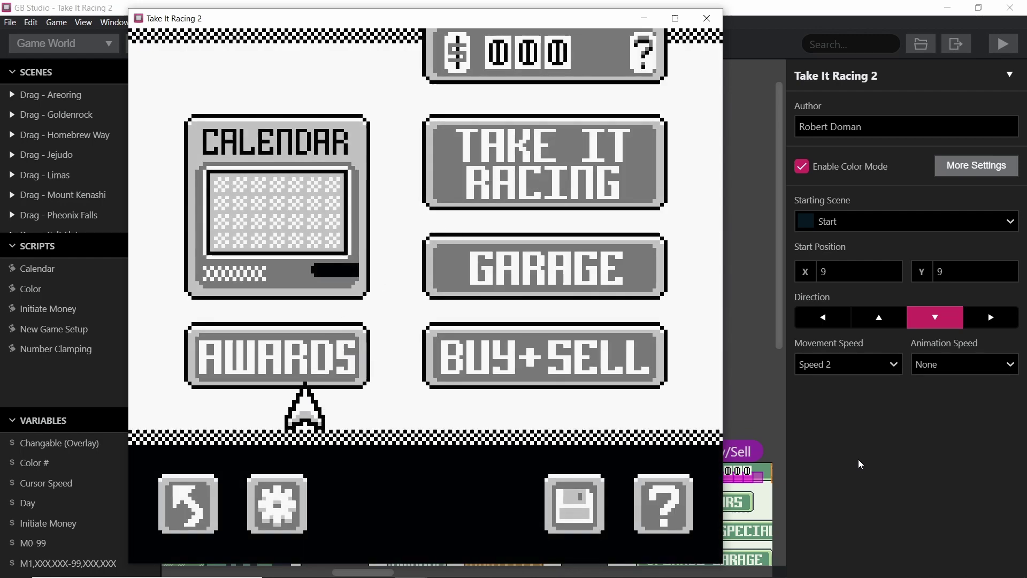
key(Right)
key(Up)
key(z)
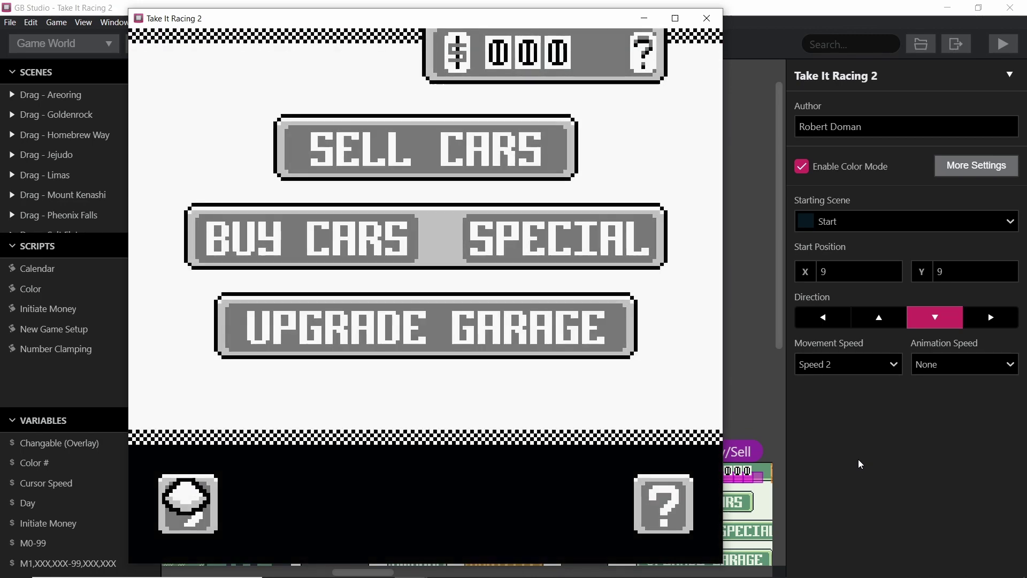
key(Right)
key(Up)
key(Left)
key(Down)
key(z)
key(z)
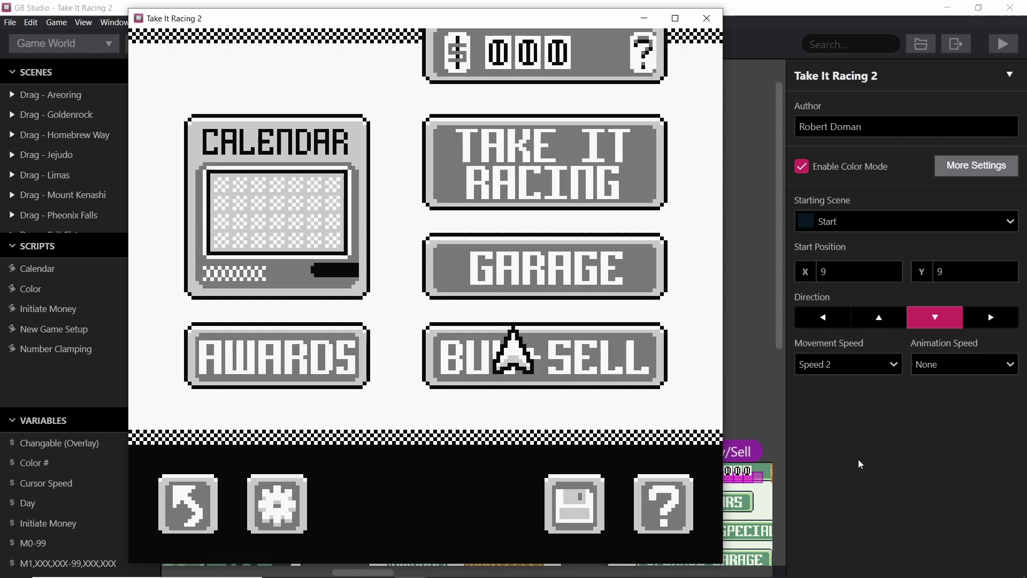
Trigger a change of the money counter from the game's main menu.
key(Up)
key(Down)
key(Down)
key(Left)
key(Down)
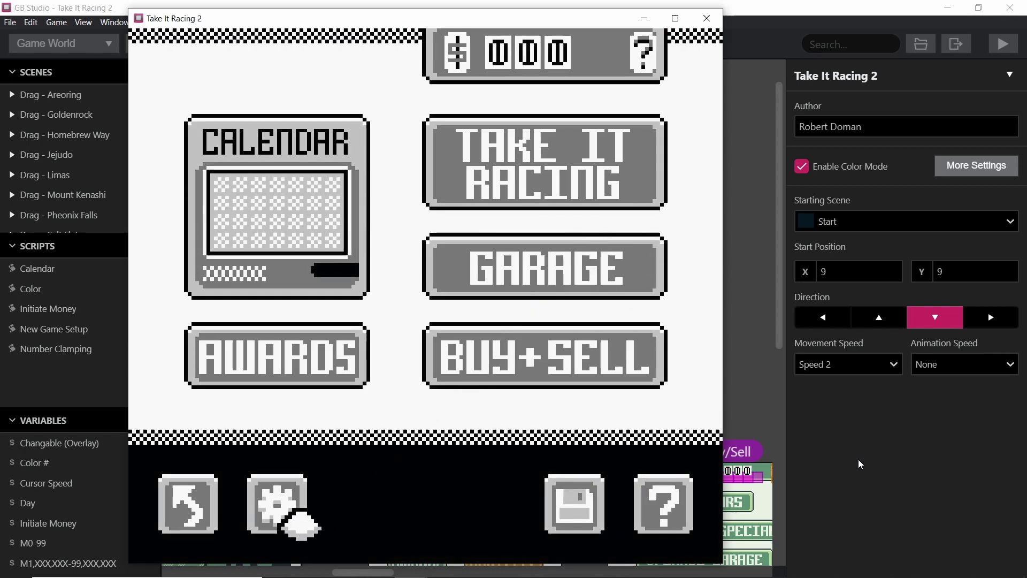
key(Left)
key(Right)
key(Up)
key(z)
key(Right)
key(Up)
key(Down)
key(Left)
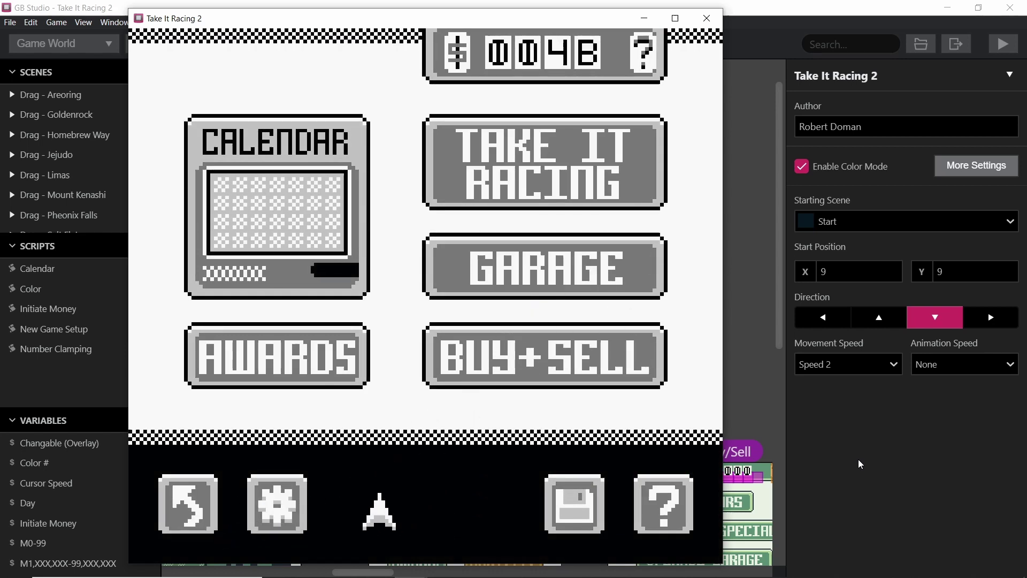
Move the in-game cursor around the main menu, up over the Buy+Sell button.
key(Right)
key(Left)
key(Up)
key(Right)
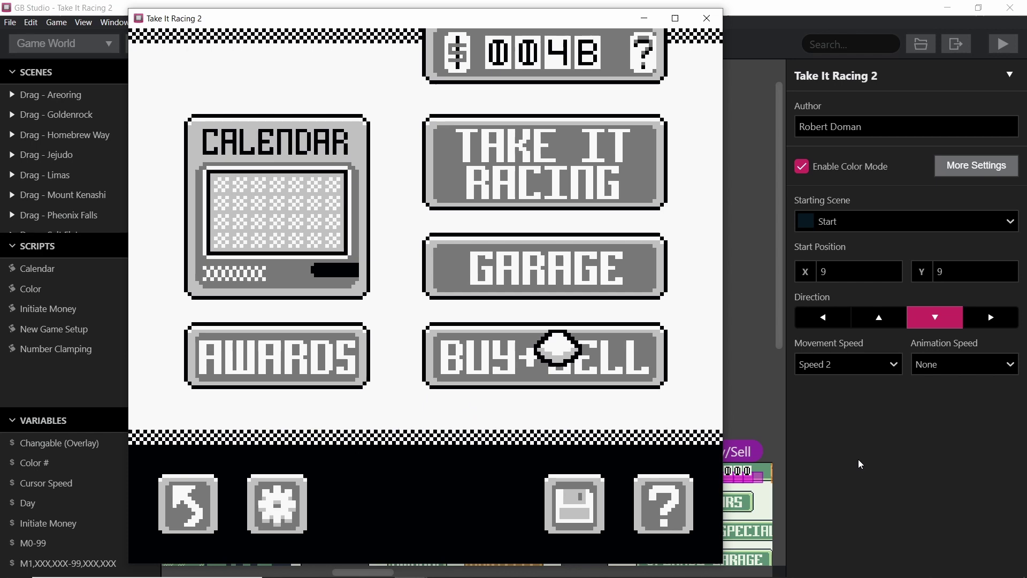
Minimize the running game and look over the row of Drag scenes in the game world.
click(645, 21)
drag(655, 208, 420, 176)
scroll(462, 227, down, 1)
scroll(530, 267, right, 5)
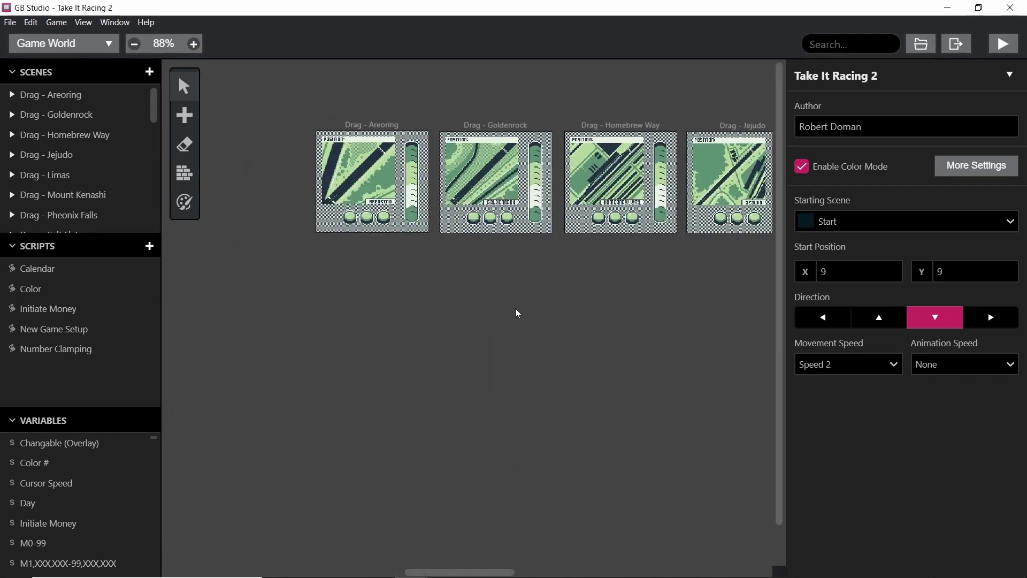
scroll(475, 298, right, 2)
scroll(629, 289, right, 6)
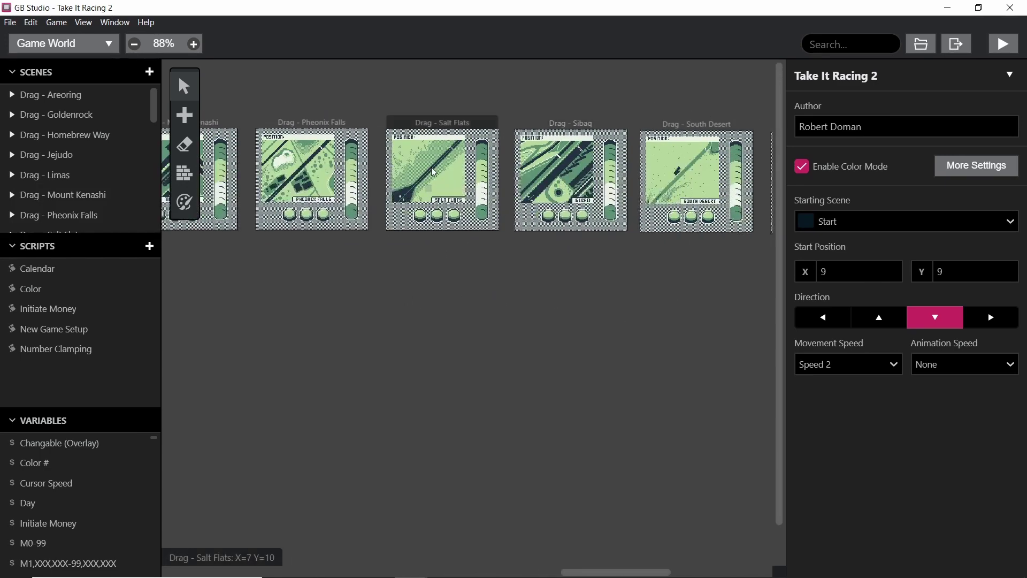
Examine the Drag - Salt Flats and Drag - Sibaq scenes up close.
scroll(453, 176, up, 5)
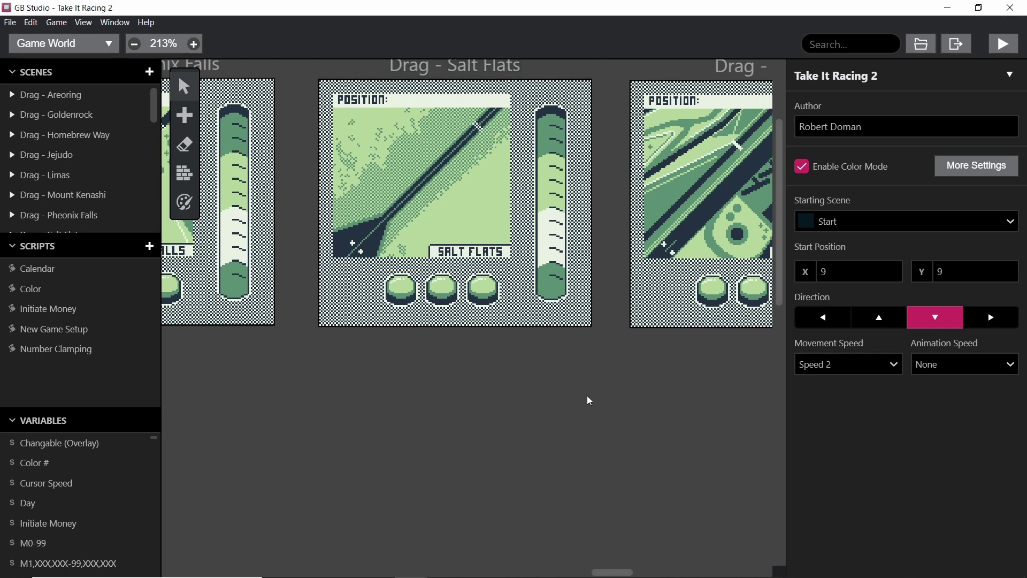
scroll(587, 399, right, 5)
scroll(483, 246, up, 3)
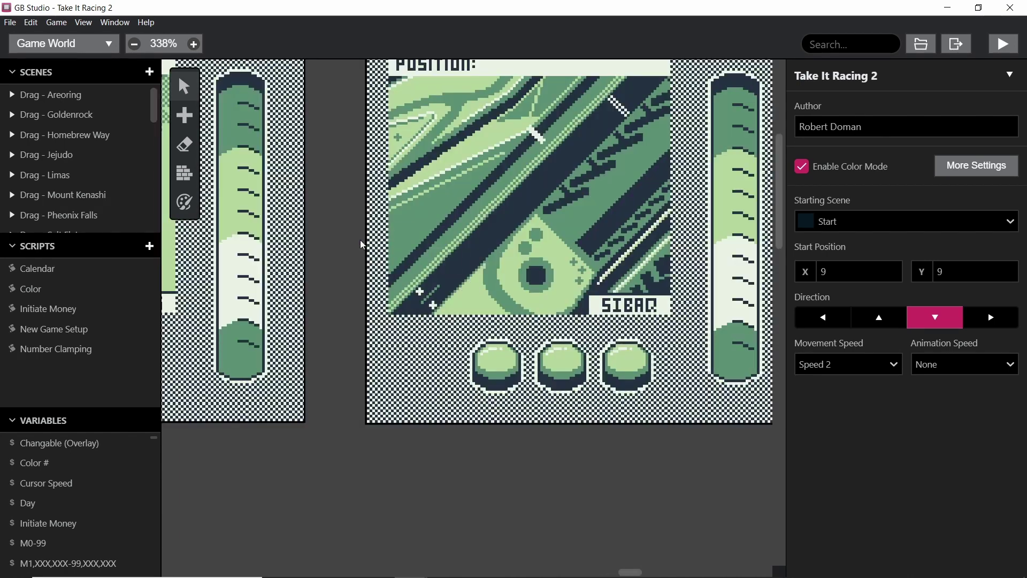
drag(360, 242, 286, 318)
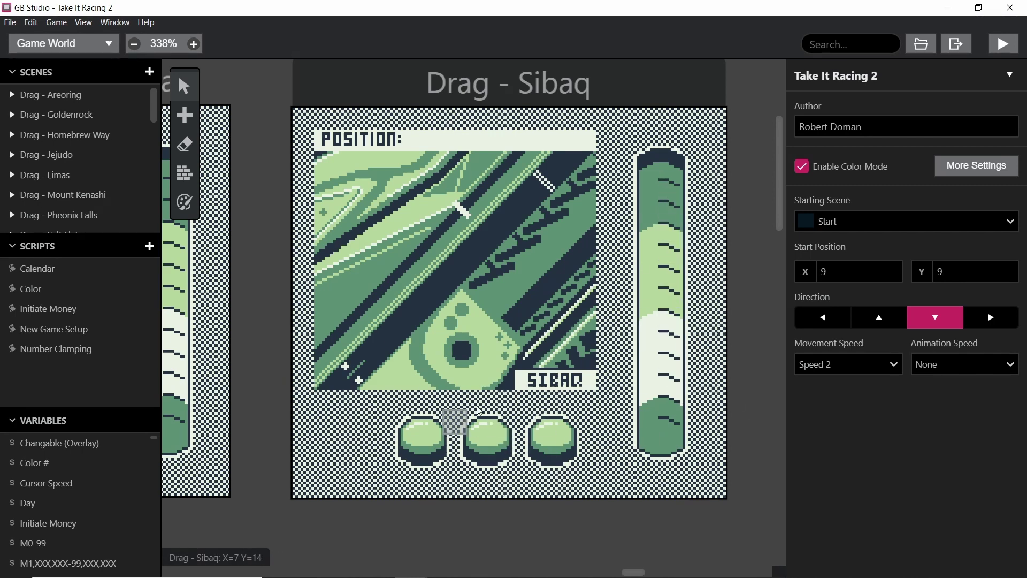
scroll(461, 345, down, 2)
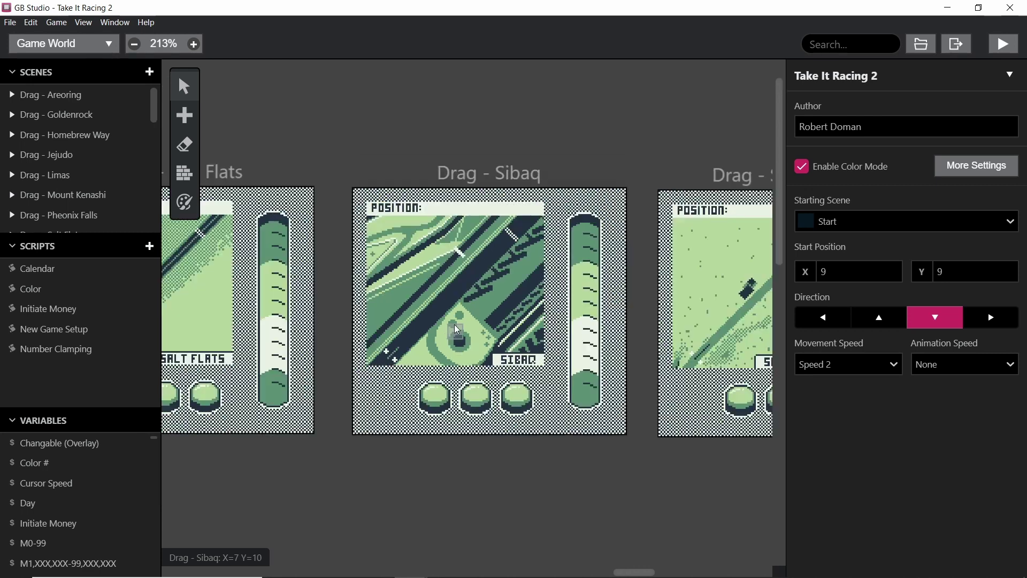
Look over the South Desert, Thornhouse and Tomoka Beach drag scenes, then return to the start of the row.
scroll(433, 395, down, 2)
scroll(458, 382, right, 1)
scroll(459, 385, right, 5)
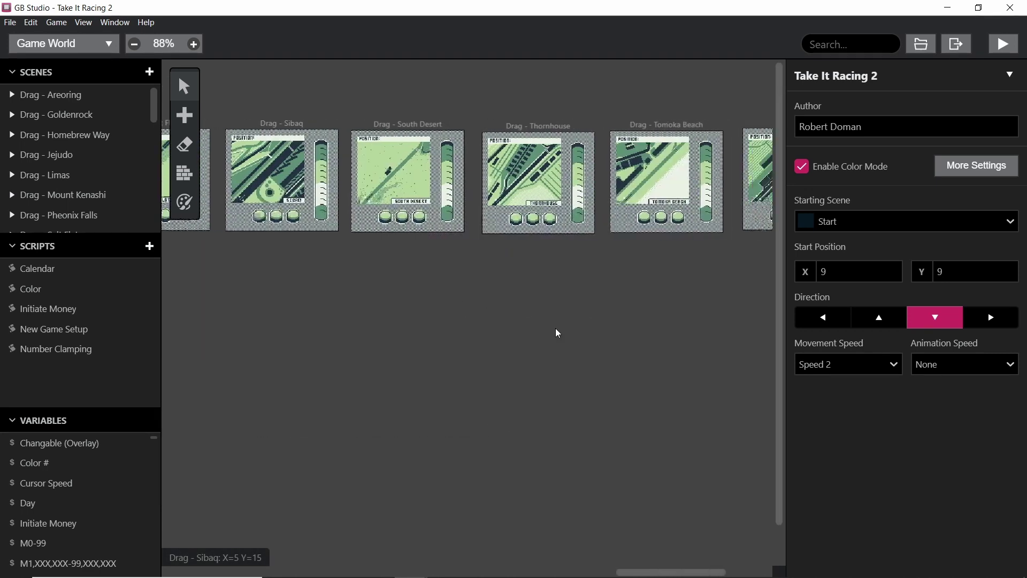
scroll(341, 290, left, 15)
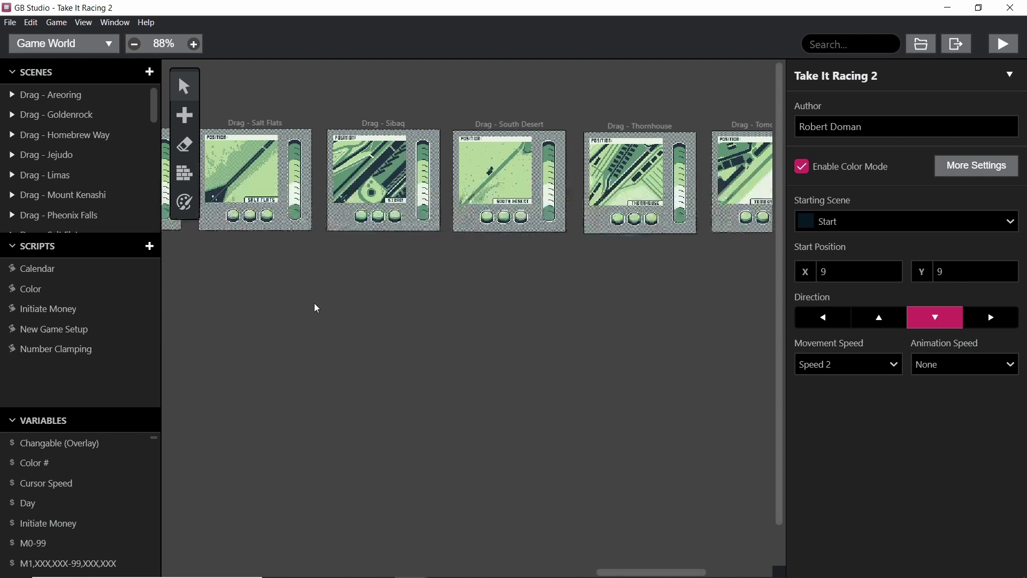
scroll(534, 319, left, 3)
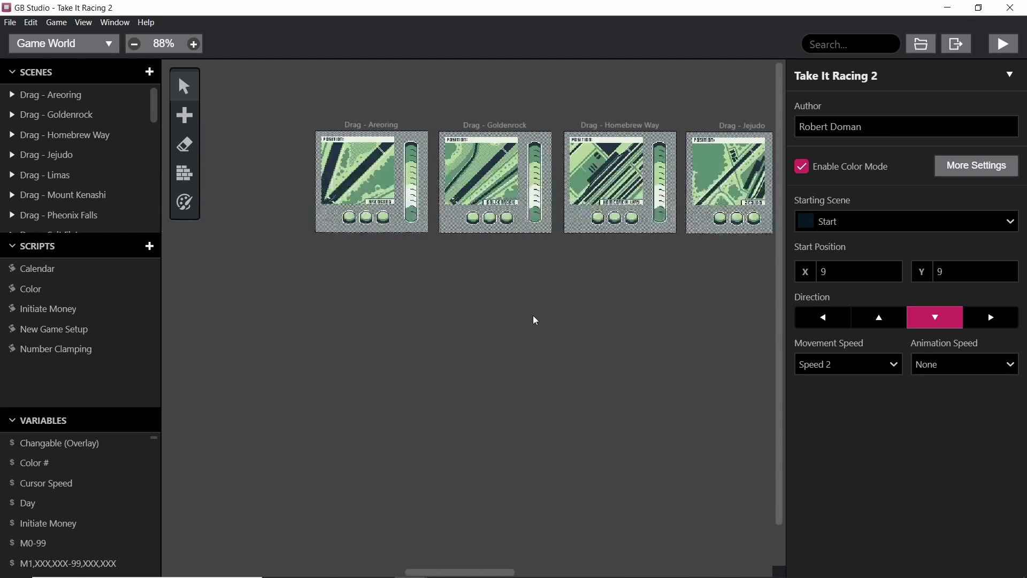
Switch to the Take it Racing 2 spreadsheet in the browser and review its Cars and Race Timeline sheets.
scroll(589, 417, down, 5)
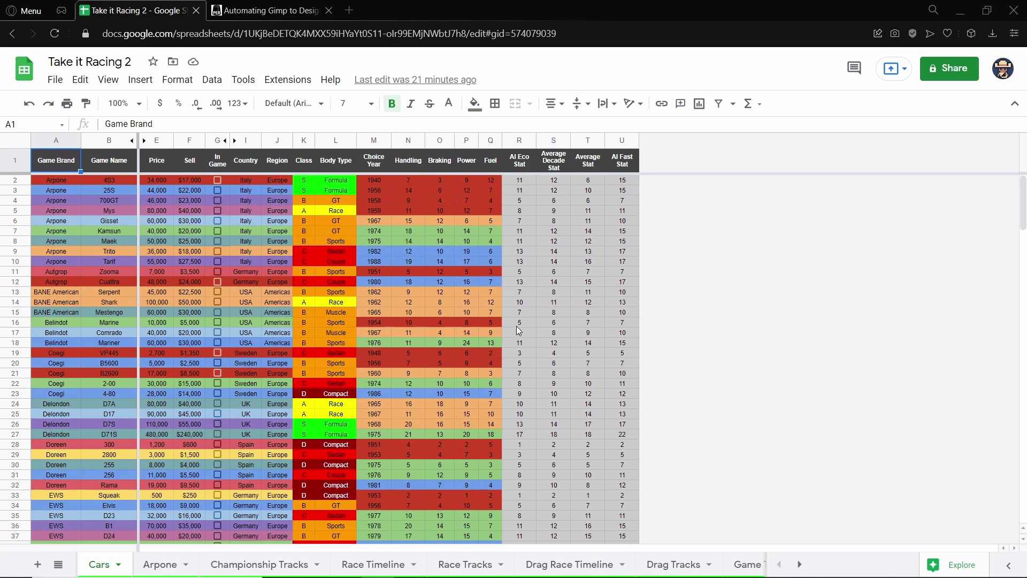
scroll(230, 449, down, 20)
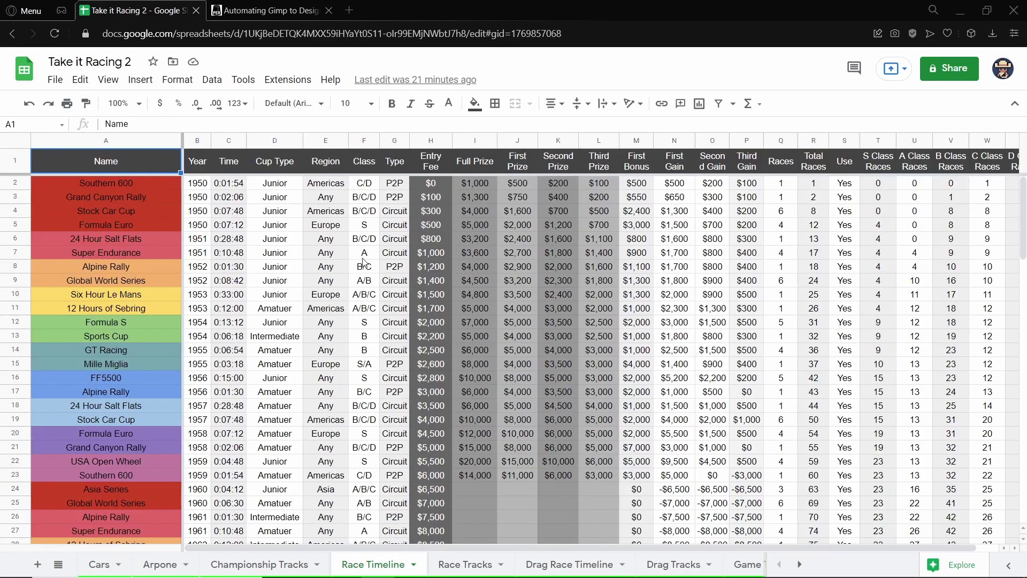
scroll(306, 235, down, 12)
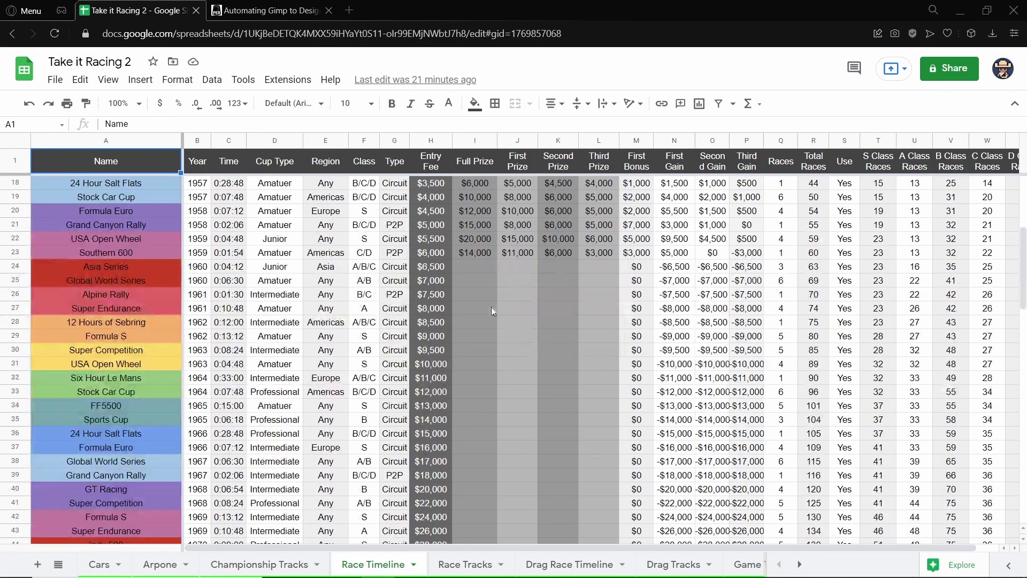
scroll(578, 344, down, 10)
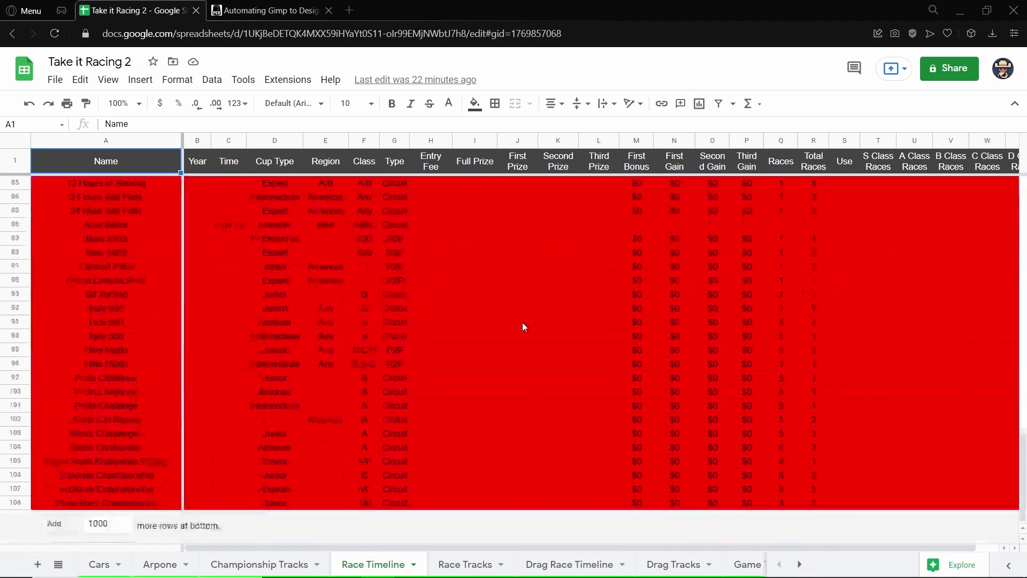
scroll(522, 322, up, 13)
scroll(503, 336, up, 7)
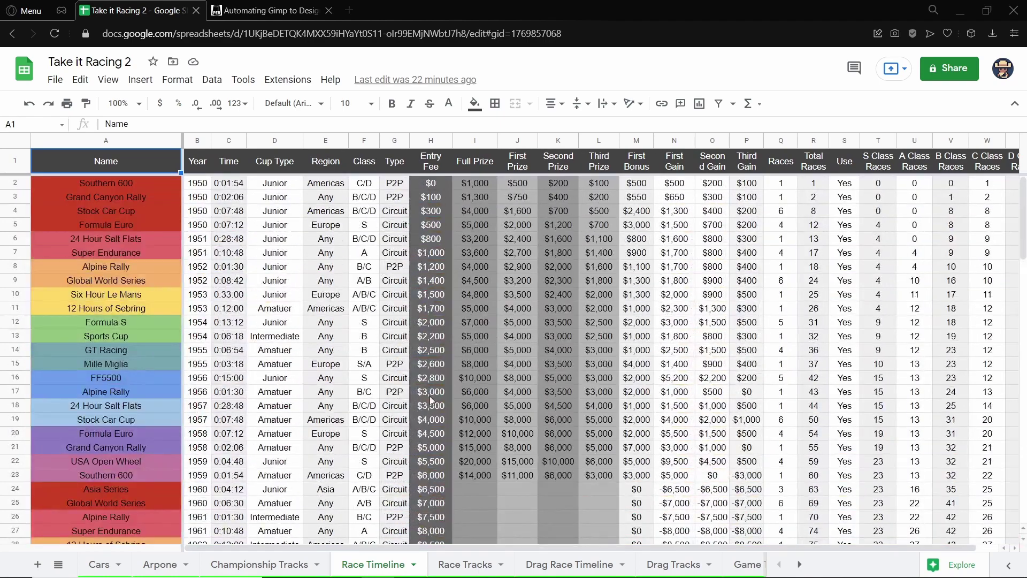
Open the Drag Race Timeline sheet and review its tracks, years, entry fees and prizes.
click(595, 572)
scroll(261, 261, down, 3)
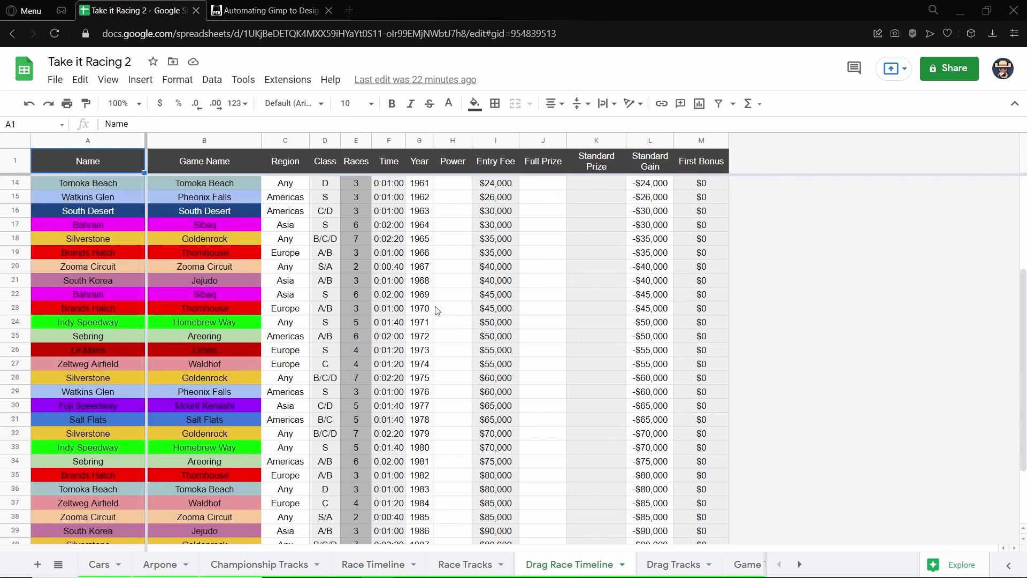
scroll(480, 289, up, 3)
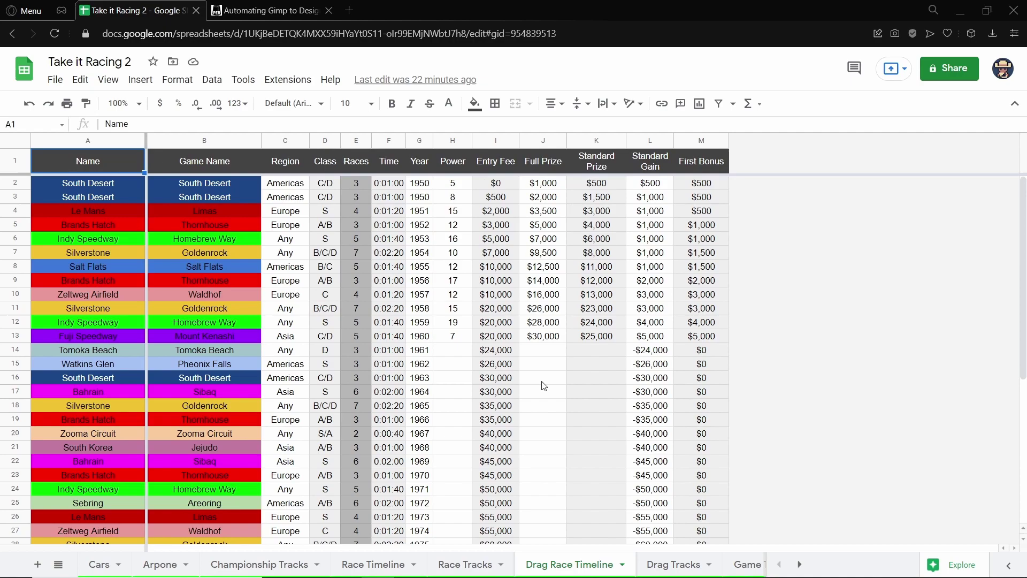
scroll(484, 377, down, 5)
scroll(474, 289, up, 5)
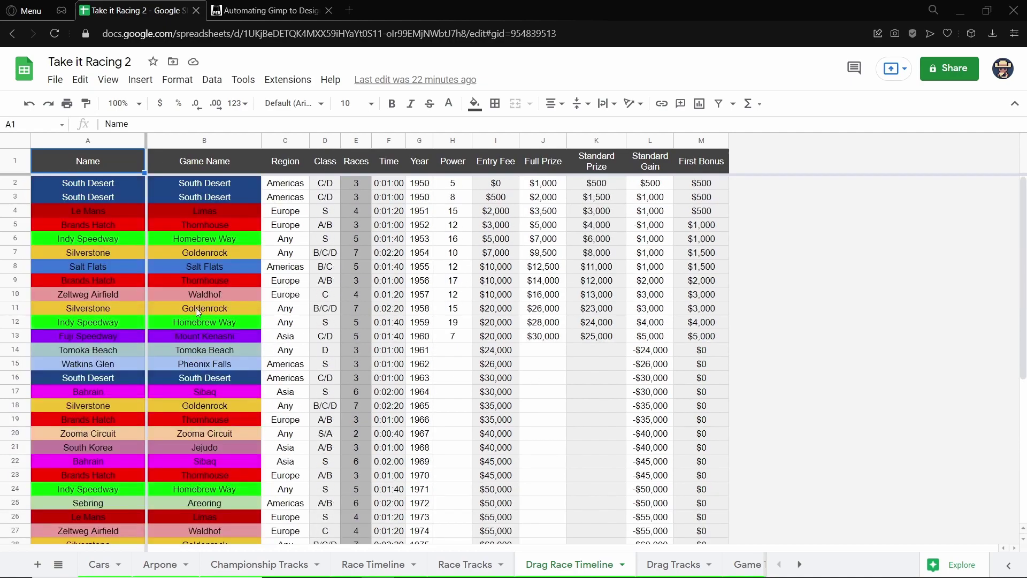
scroll(469, 479, down, 5)
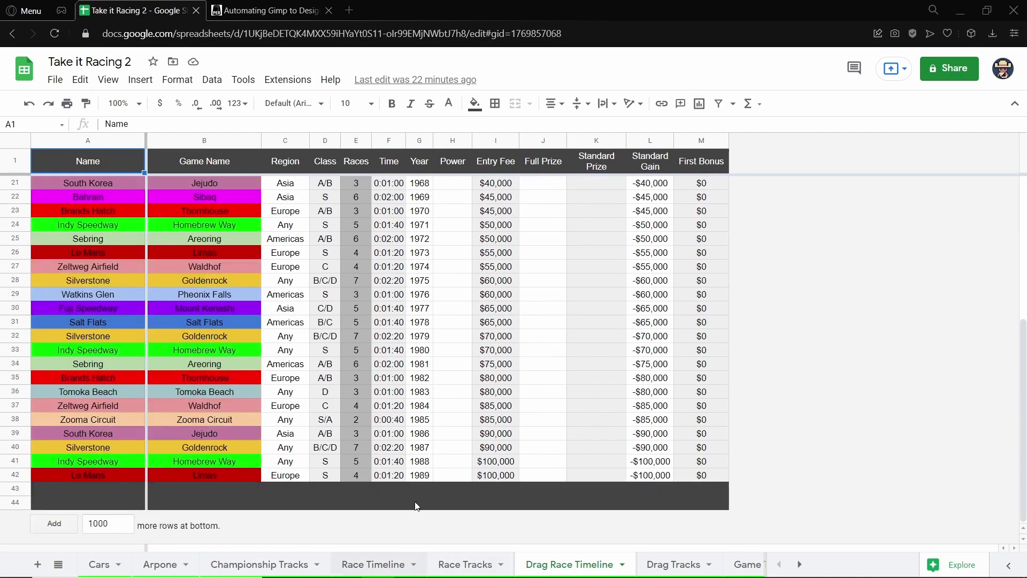
Go back to the Race Timeline sheet and review its race entries again.
key(ctrl+shift+Page_Up)
key(ctrl+shift+Page_Up)
scroll(383, 416, down, 5)
scroll(377, 428, up, 5)
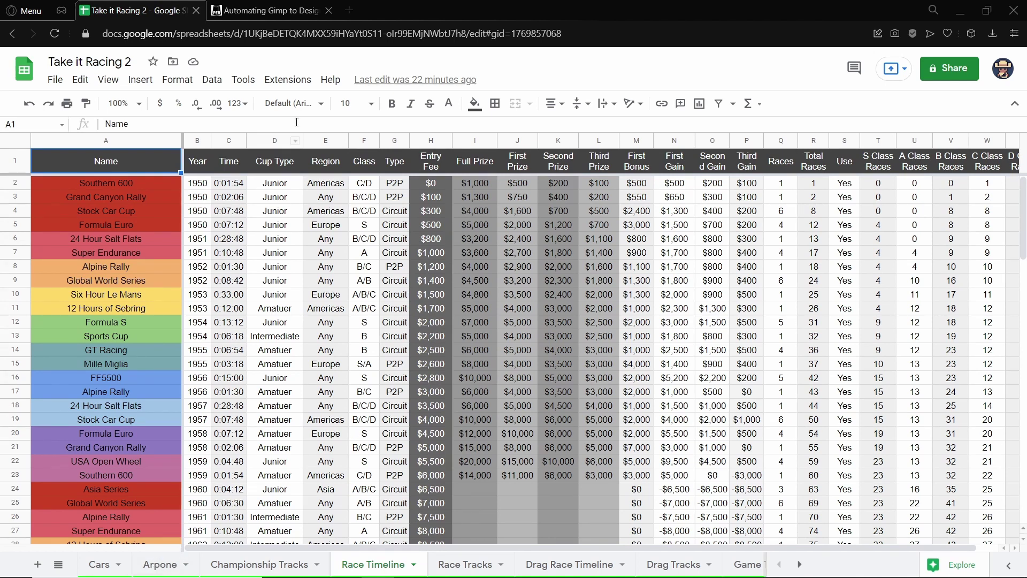
Open the Automating Gimp to Design Cards article and read through its video links, plugin description and sample cards.
click(278, 16)
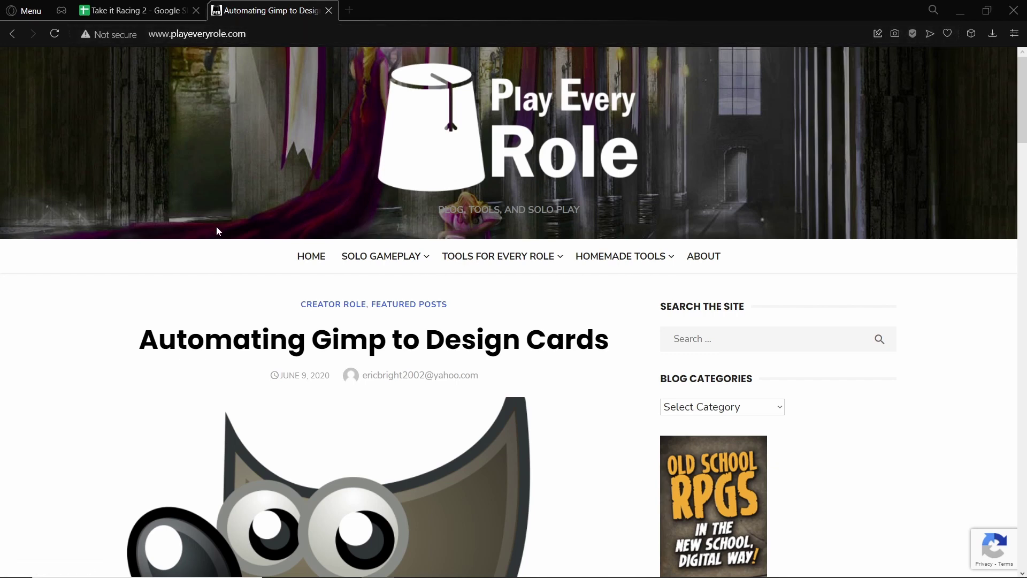
scroll(217, 229, down, 4)
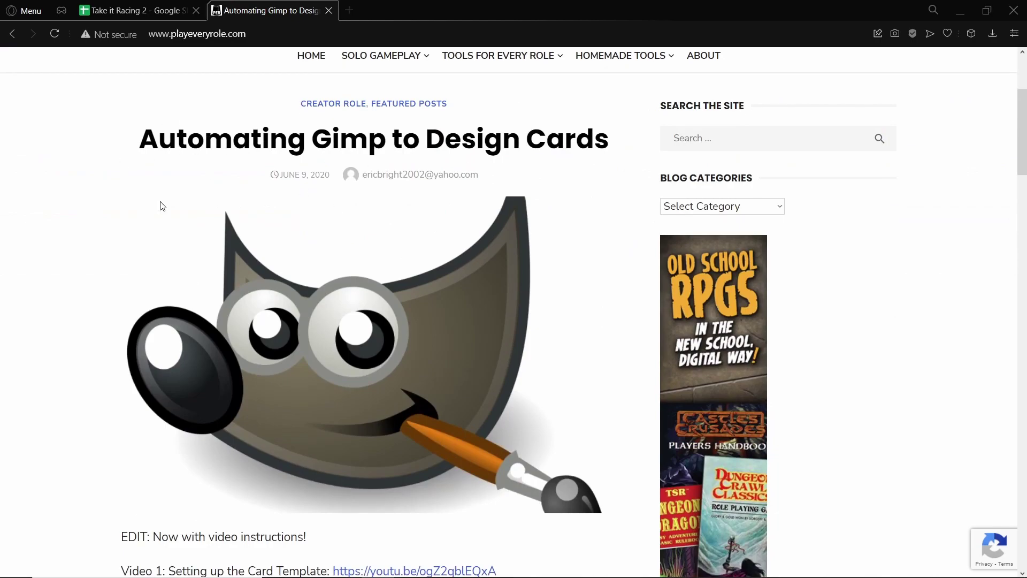
scroll(154, 201, down, 15)
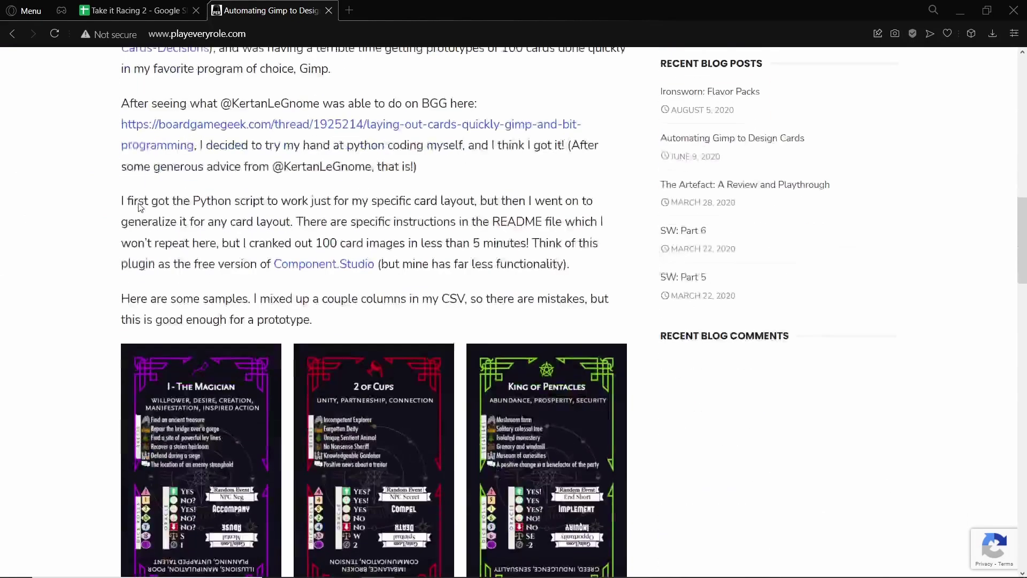
scroll(77, 266, down, 15)
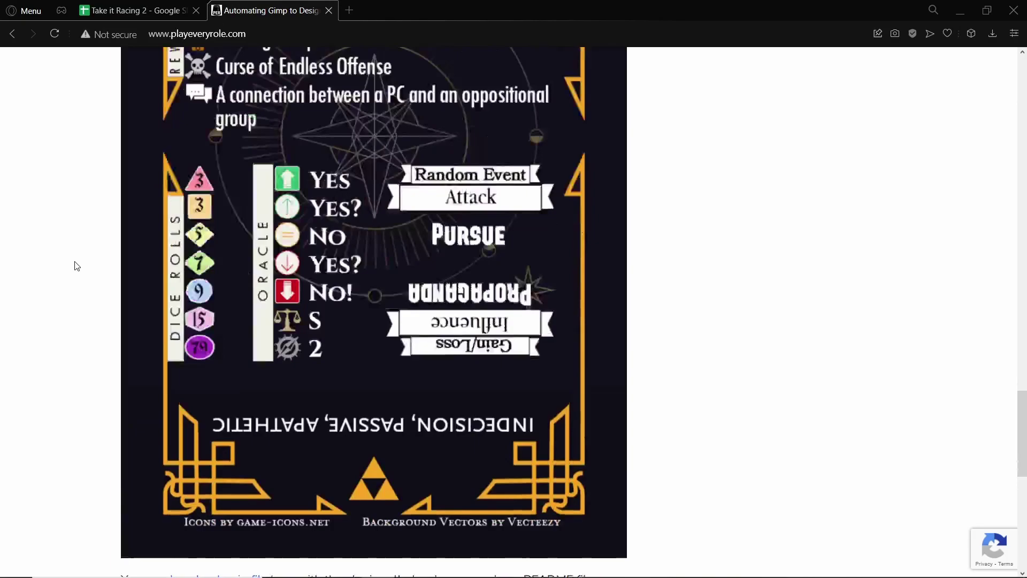
scroll(77, 266, up, 12)
scroll(77, 266, up, 15)
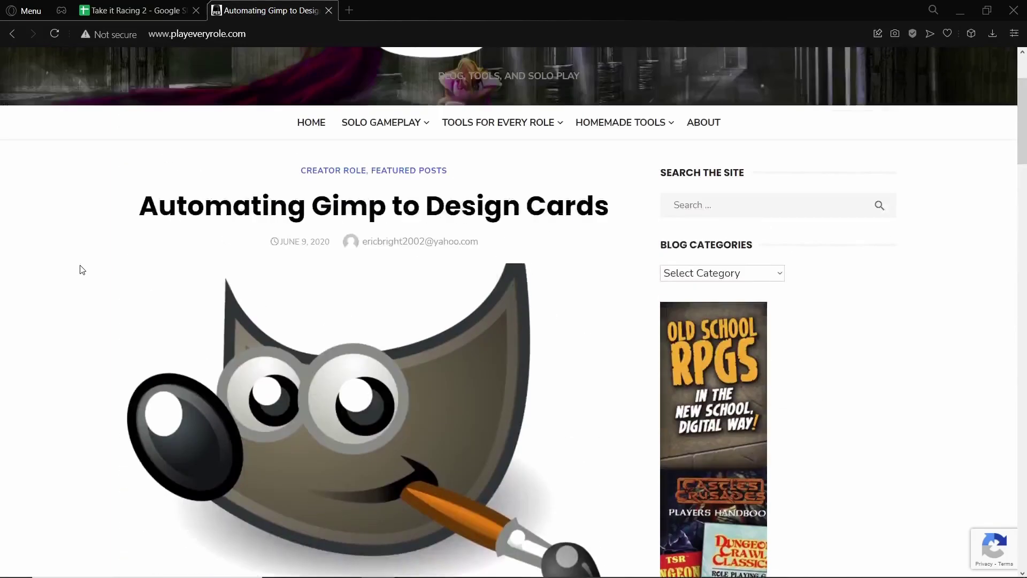
scroll(123, 270, down, 5)
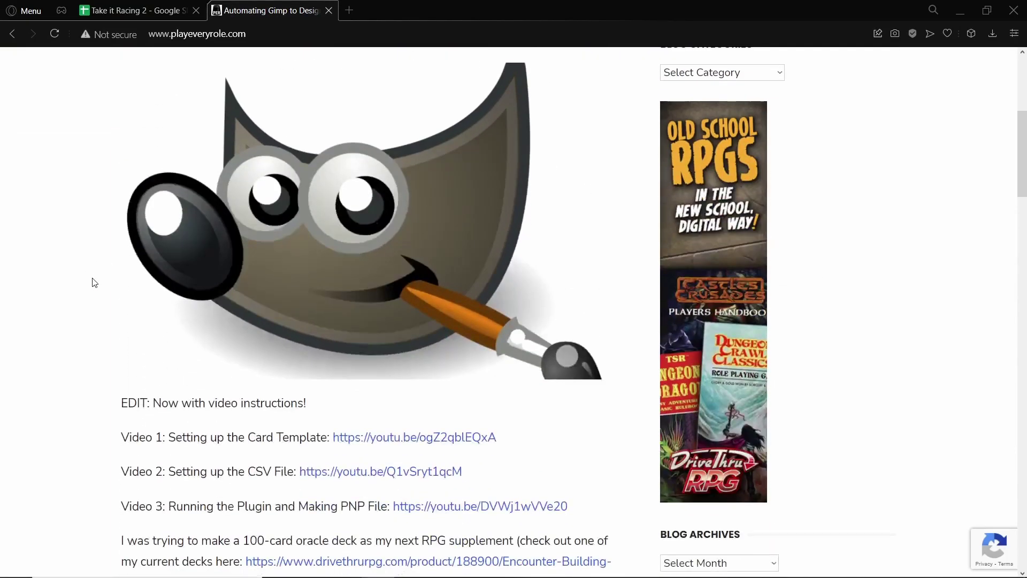
scroll(93, 279, down, 2)
scroll(94, 279, down, 1)
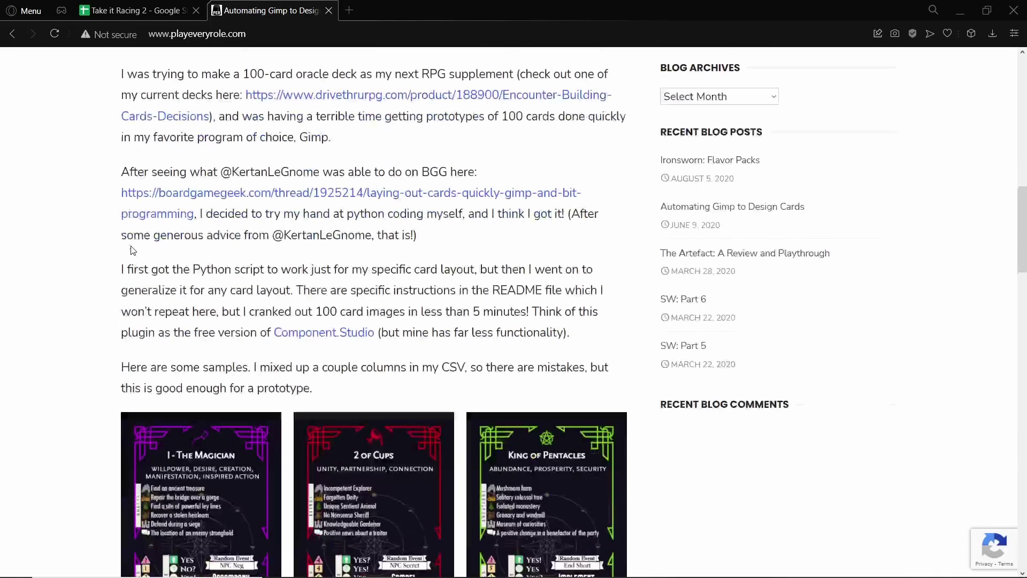
scroll(110, 245, down, 6)
scroll(107, 241, up, 4)
scroll(110, 245, down, 3)
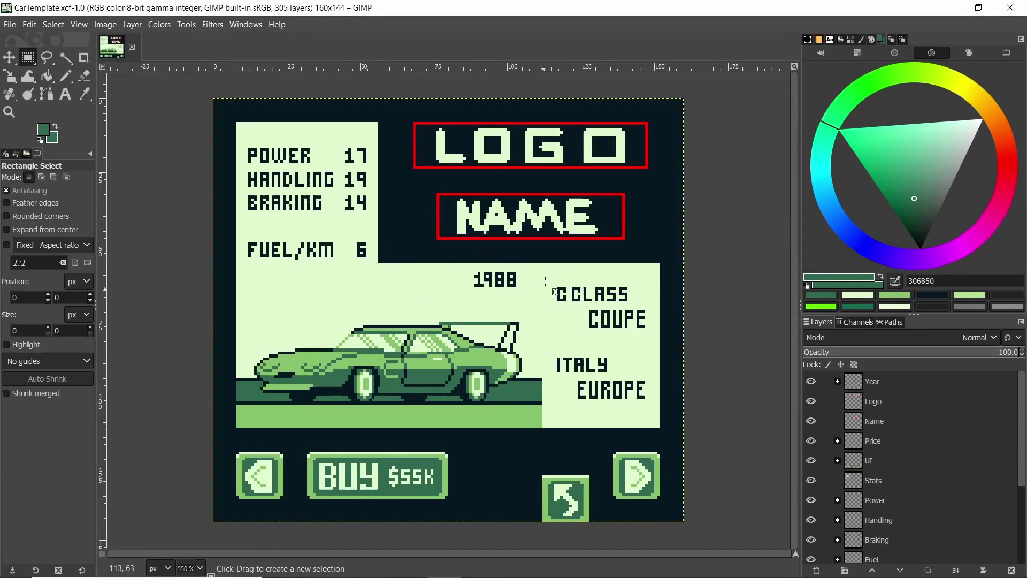
Switch to GIMP and select the Car layer in the CarTemplate.xcf image.
scroll(927, 455, down, 3)
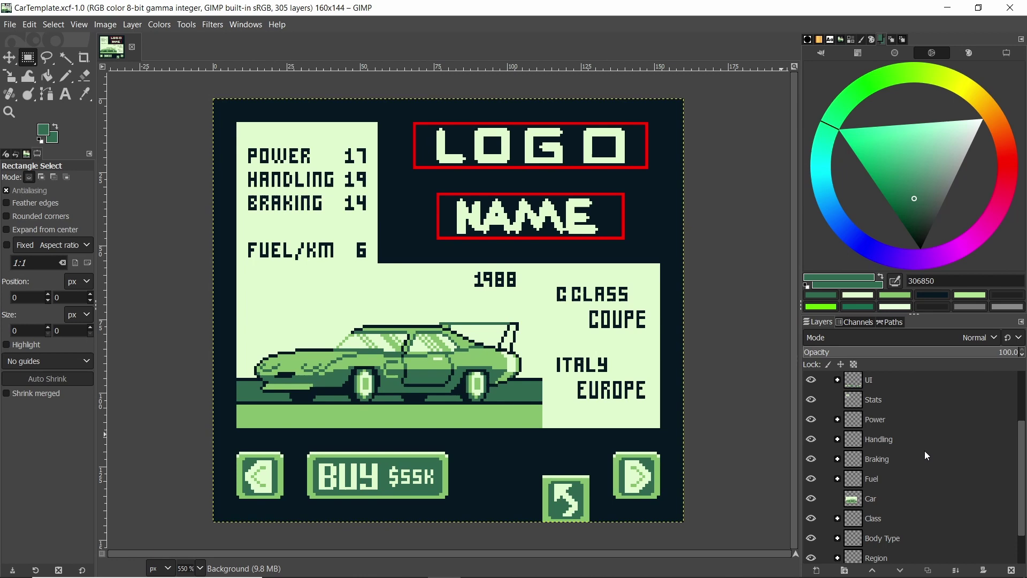
scroll(928, 456, down, 1)
click(882, 473)
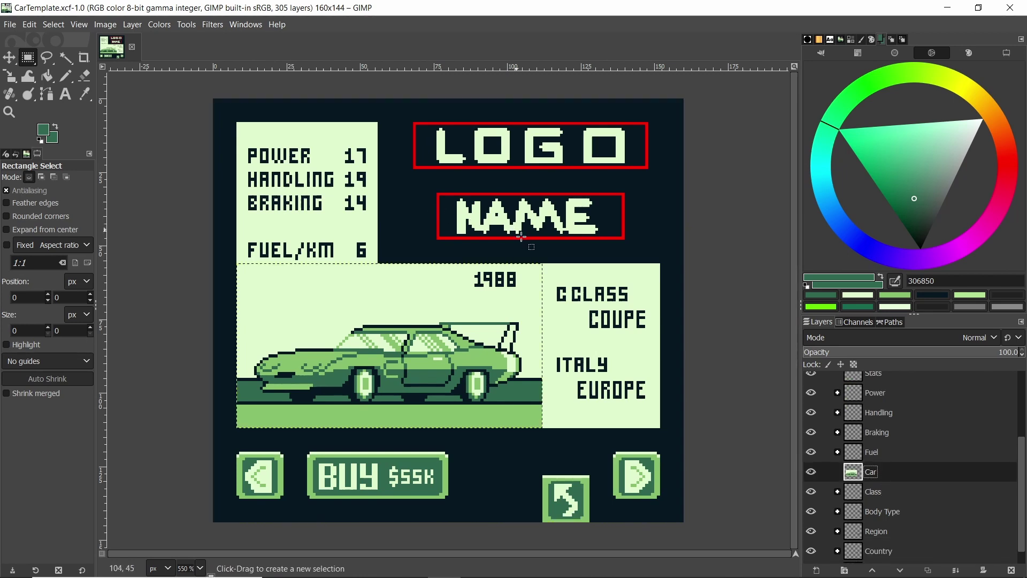
Bring up the Input folder, move its window aside to view the logo, name and car images, and minimize it.
key(alt+Tab)
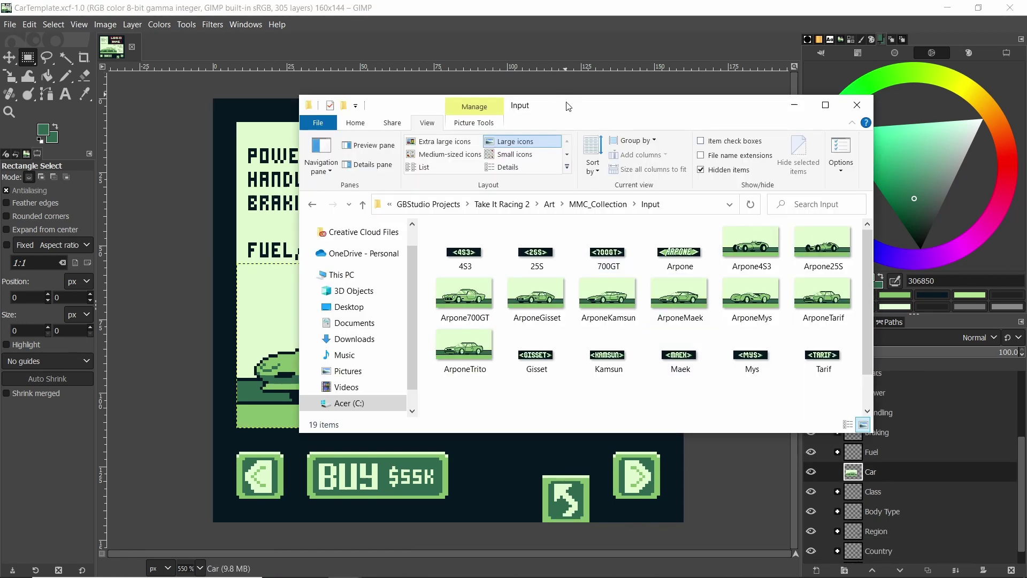
drag(568, 106, 693, 98)
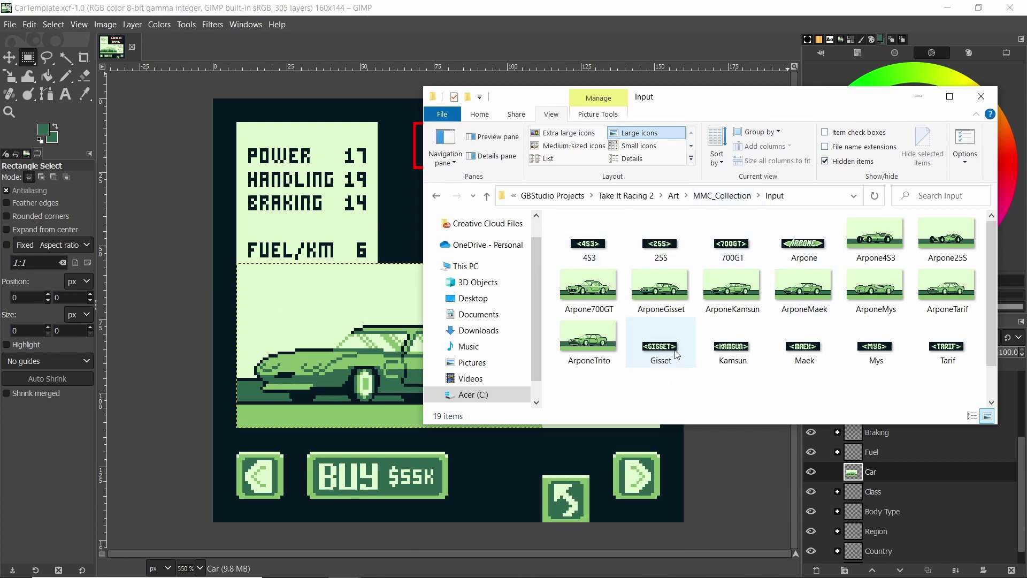
click(919, 97)
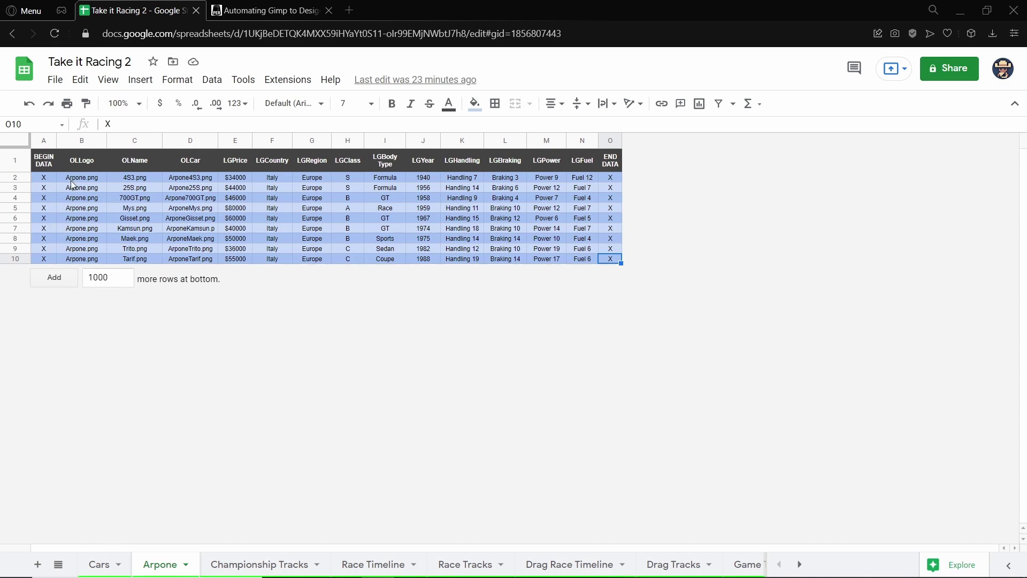
Open the Cars sheet of the Take it Racing 2 spreadsheet and select the brand and name cells A2:B11.
click(102, 565)
scroll(136, 279, up, 20)
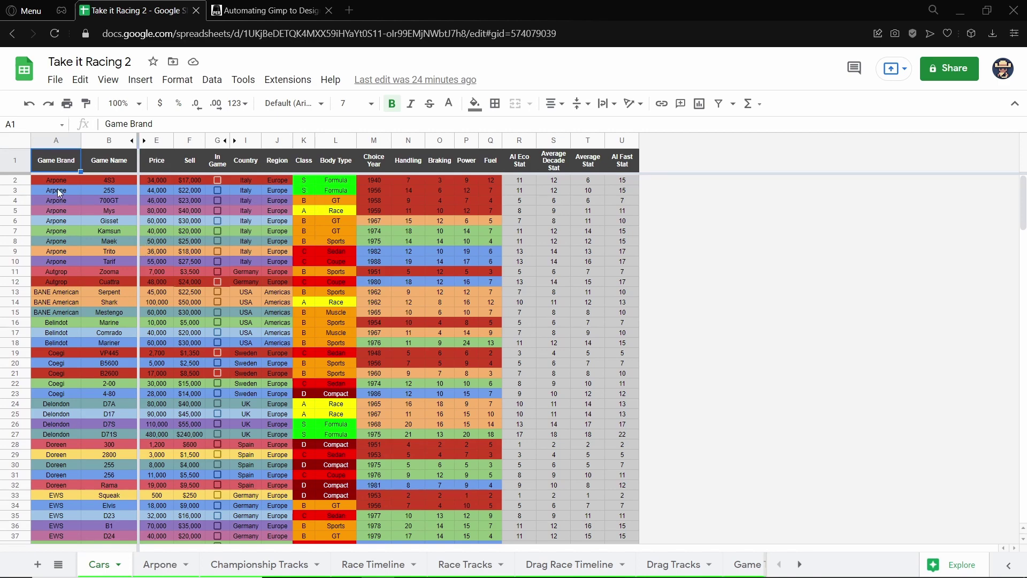
drag(56, 185, 114, 273)
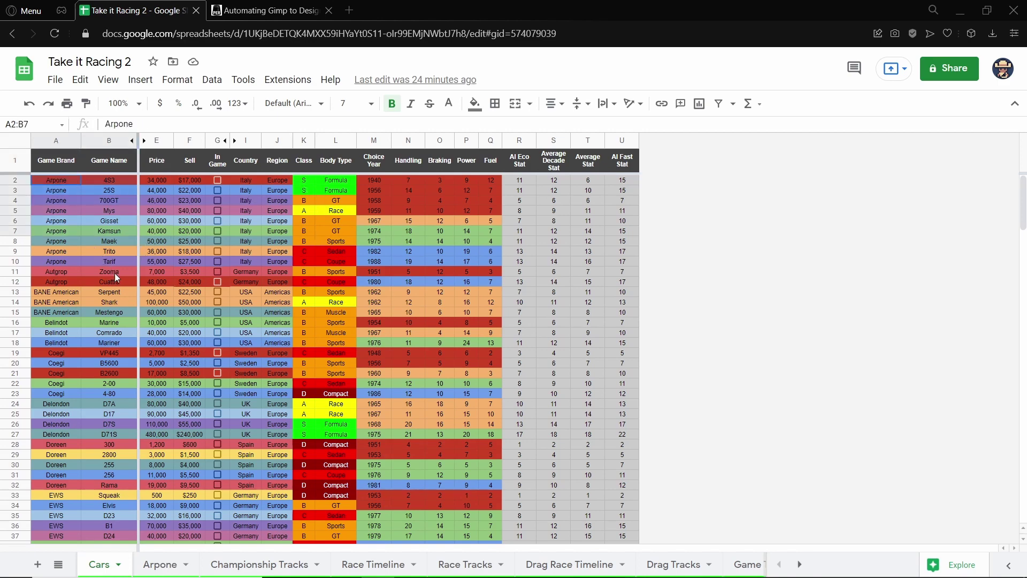
Reselect the Arpone brand and name entries in the Cars sheet, covering A2:B11.
click(58, 204)
drag(65, 181, 128, 272)
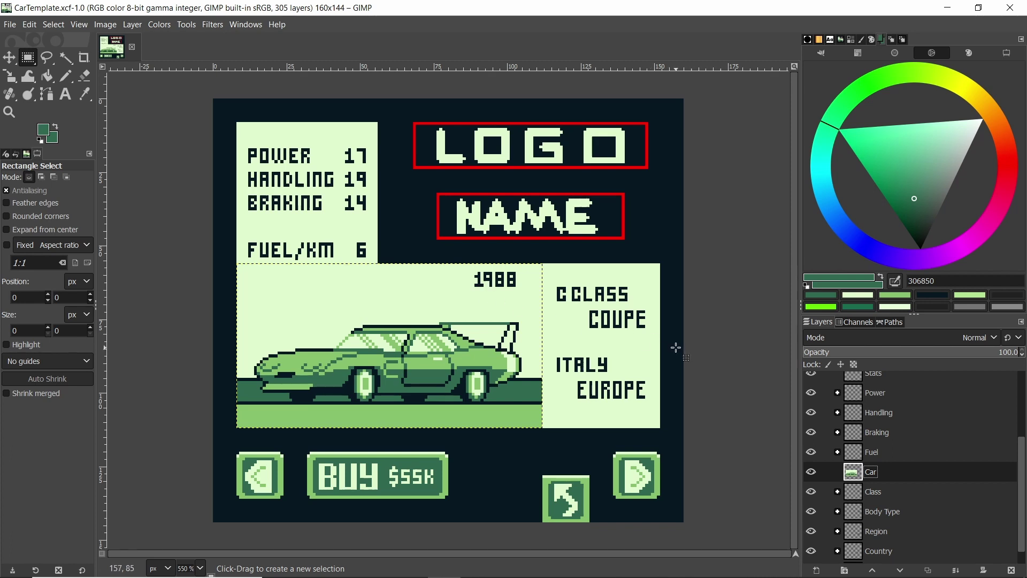
In GIMP's CarTemplate.xcf, expand the Fuel layer group and look through its layers from Fuel 1 to Fuel 30.
click(838, 452)
scroll(914, 425, down, 1)
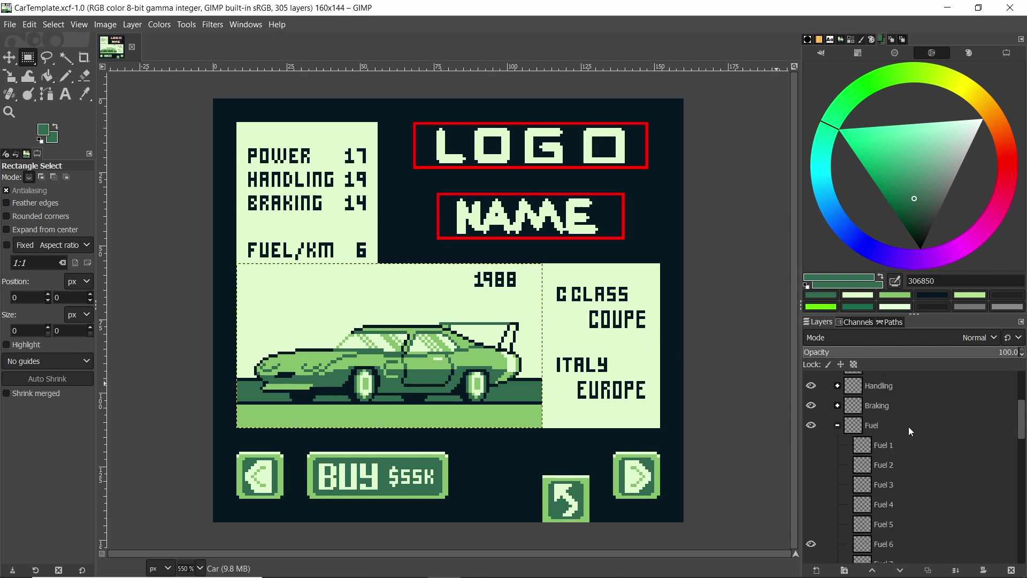
scroll(900, 429, down, 2)
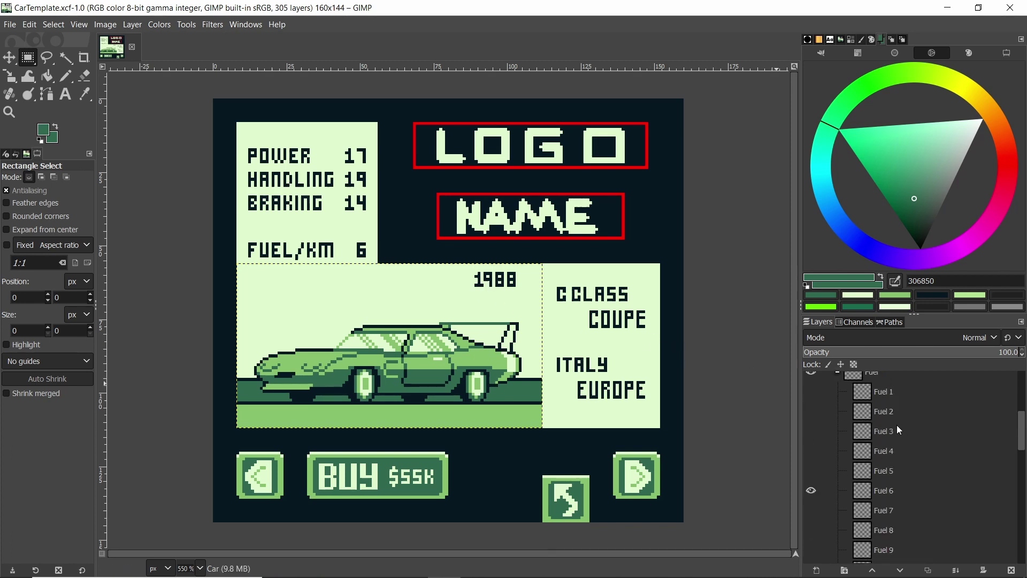
scroll(894, 416, up, 4)
scroll(892, 429, down, 2)
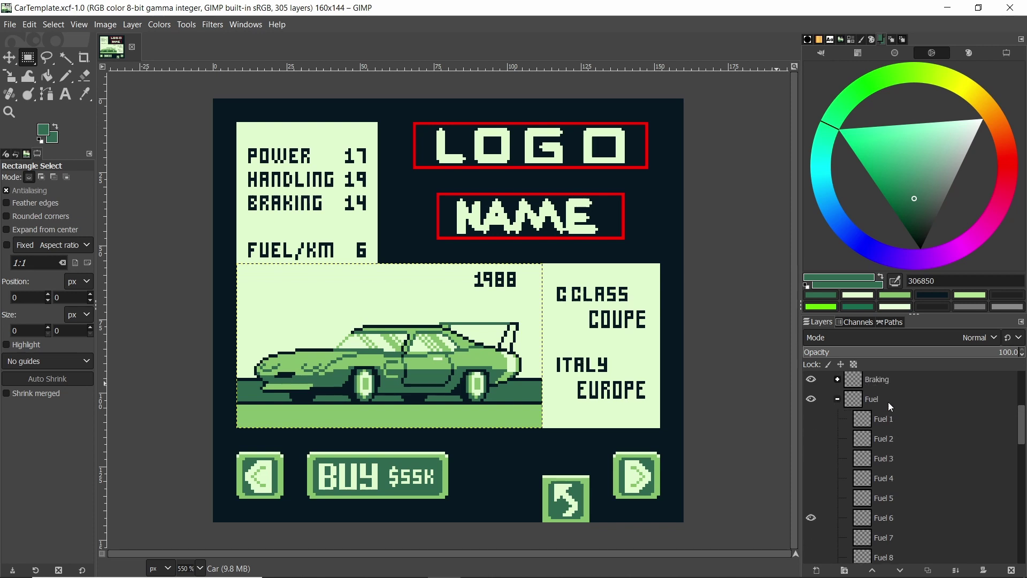
scroll(888, 402, down, 15)
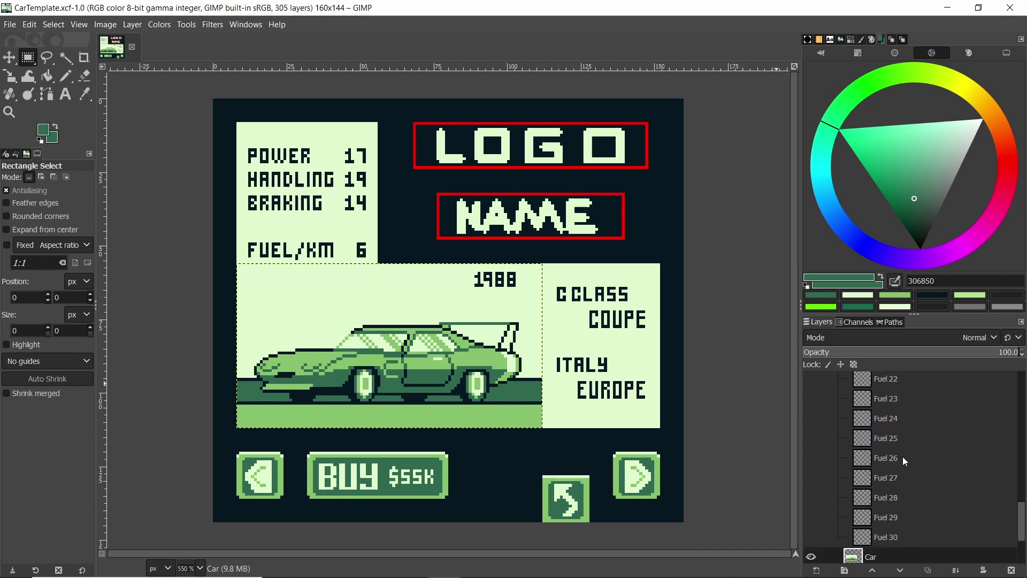
scroll(903, 457, down, 2)
click(812, 483)
click(813, 483)
Toggle the visibility of the Fuel 6 layer, leave it hidden, and collapse the Fuel group.
scroll(838, 461, up, 2)
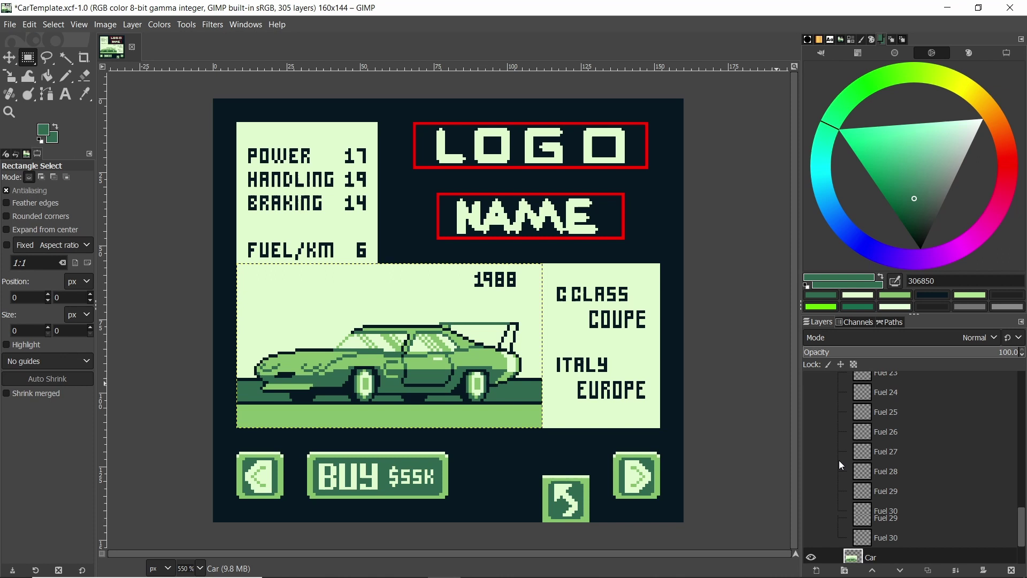
scroll(829, 459, up, 15)
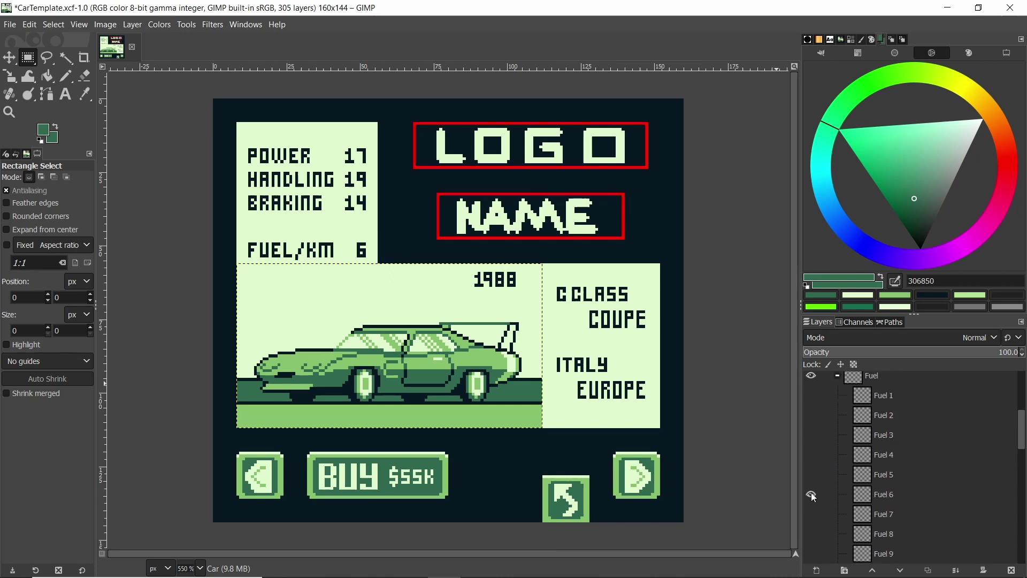
click(811, 494)
click(811, 496)
click(811, 495)
scroll(810, 493, down, 15)
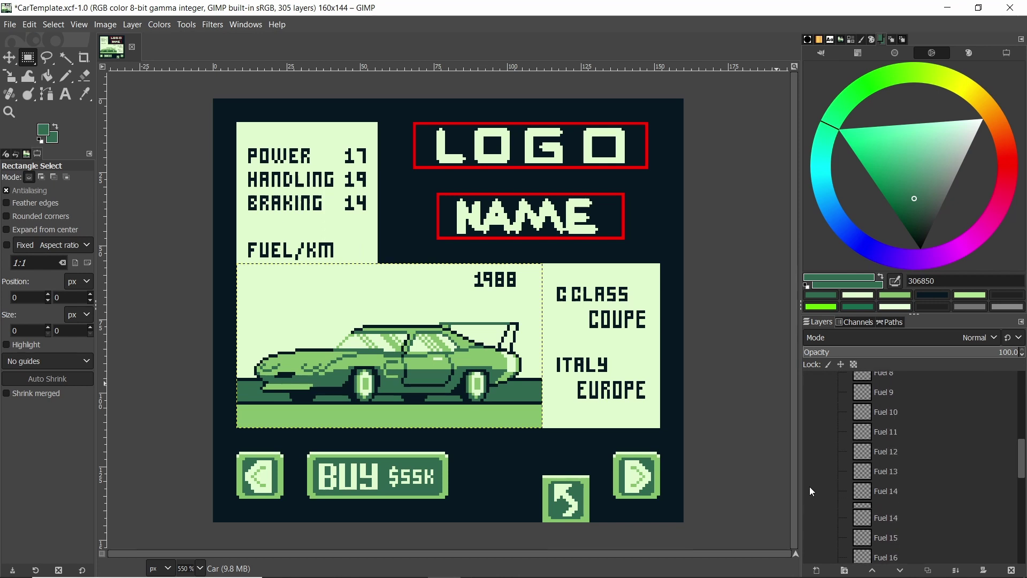
scroll(817, 490, up, 15)
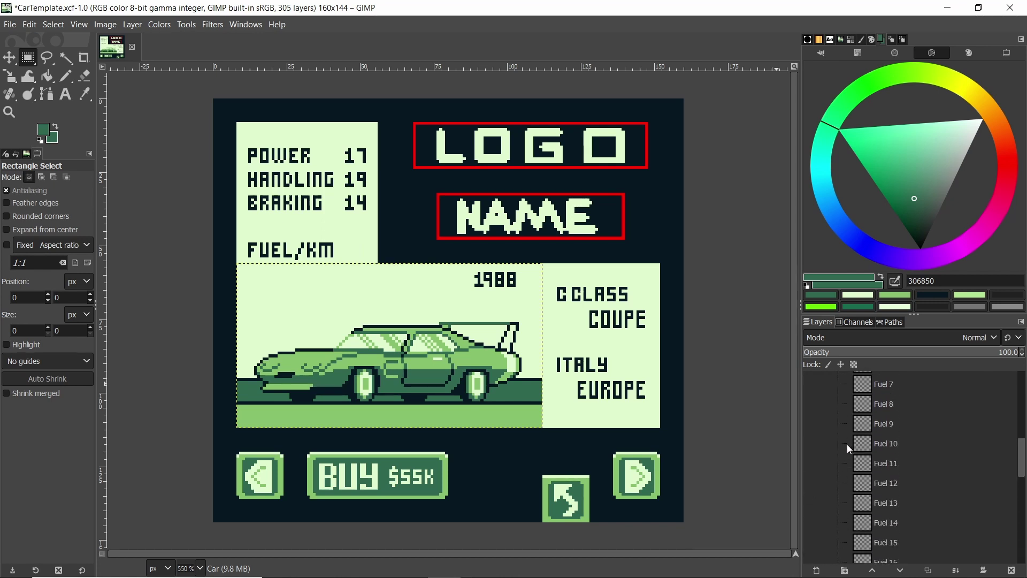
scroll(833, 417, up, 1)
click(838, 435)
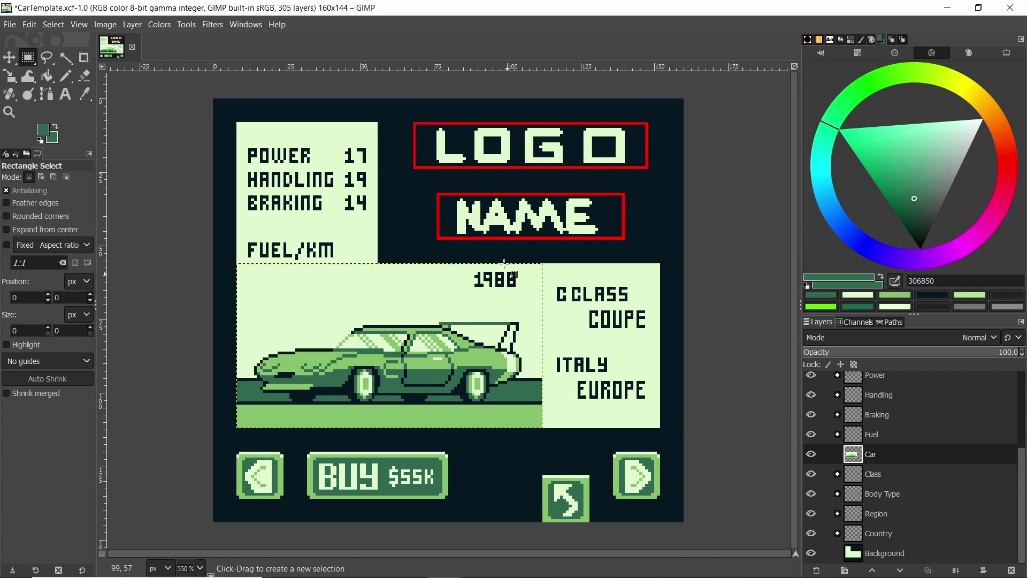
Expand the Price layer group to view its price layers, collapse it, and select the Logo layer.
scroll(893, 419, up, 3)
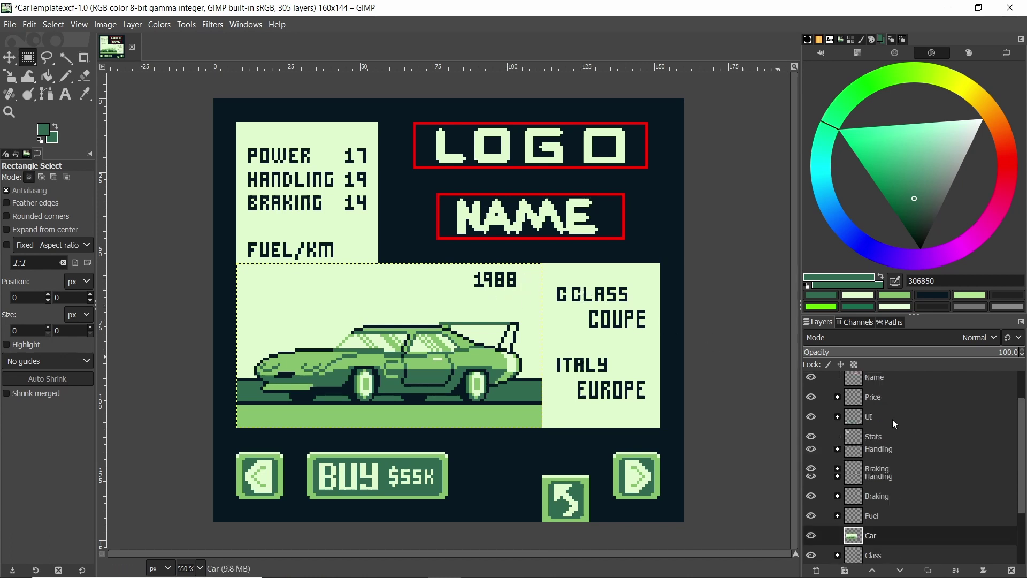
scroll(893, 418, up, 2)
click(838, 441)
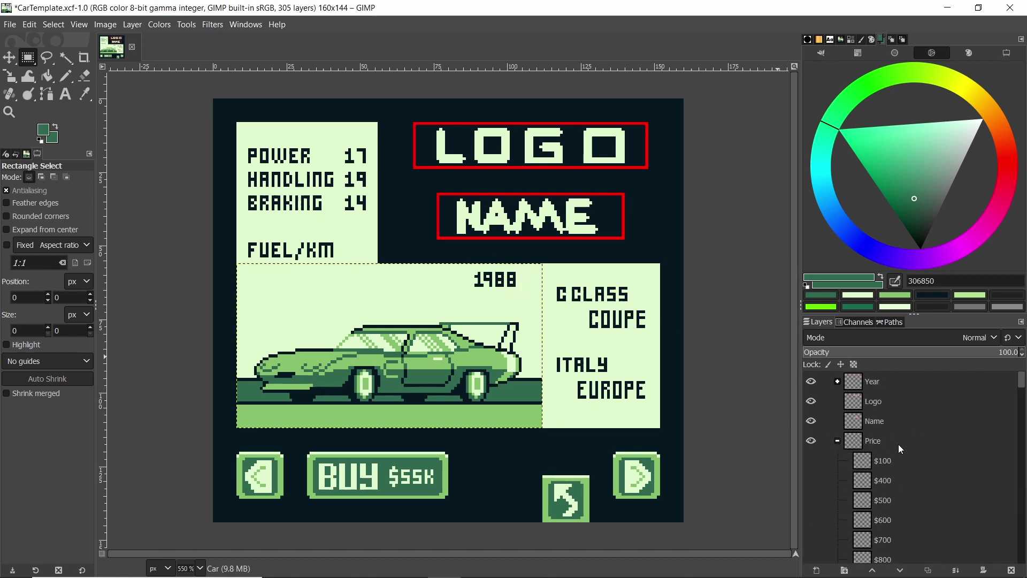
scroll(905, 442, down, 2)
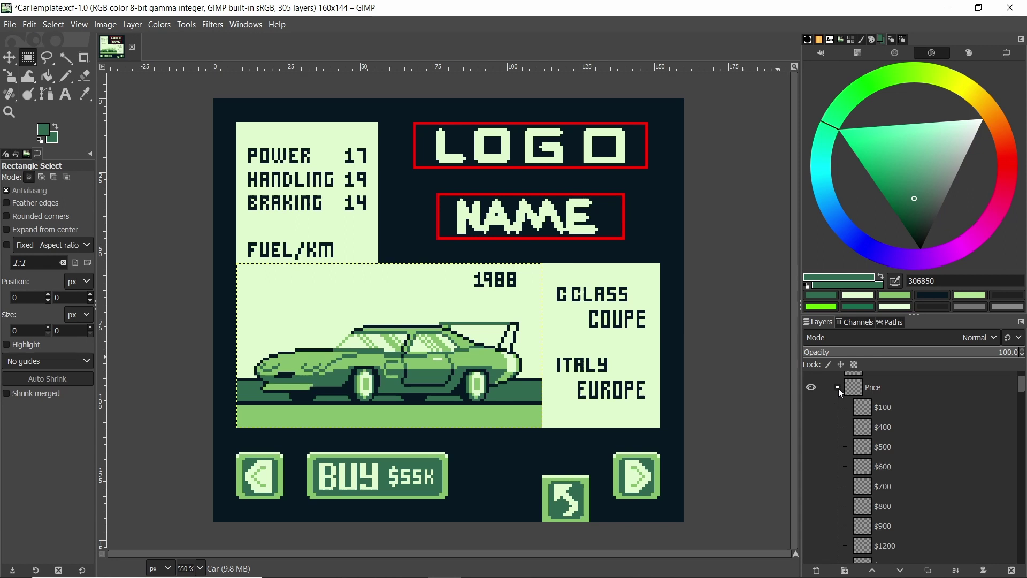
click(838, 387)
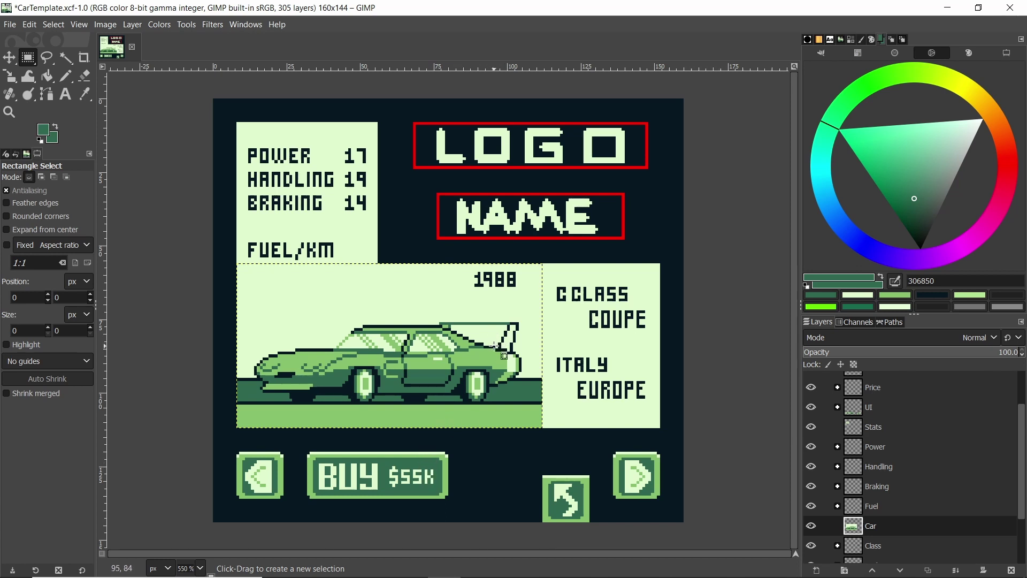
scroll(927, 493, up, 3)
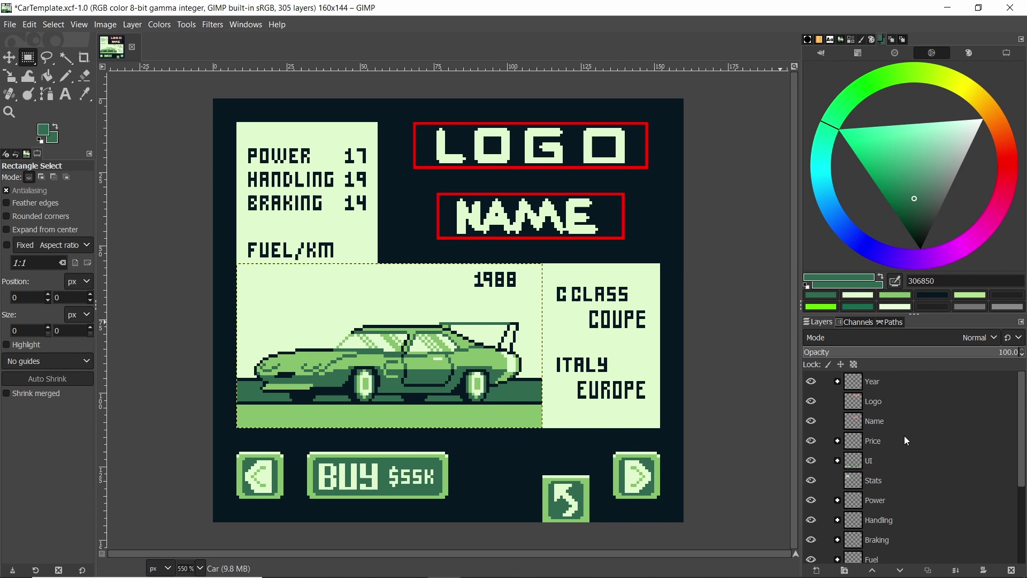
click(893, 402)
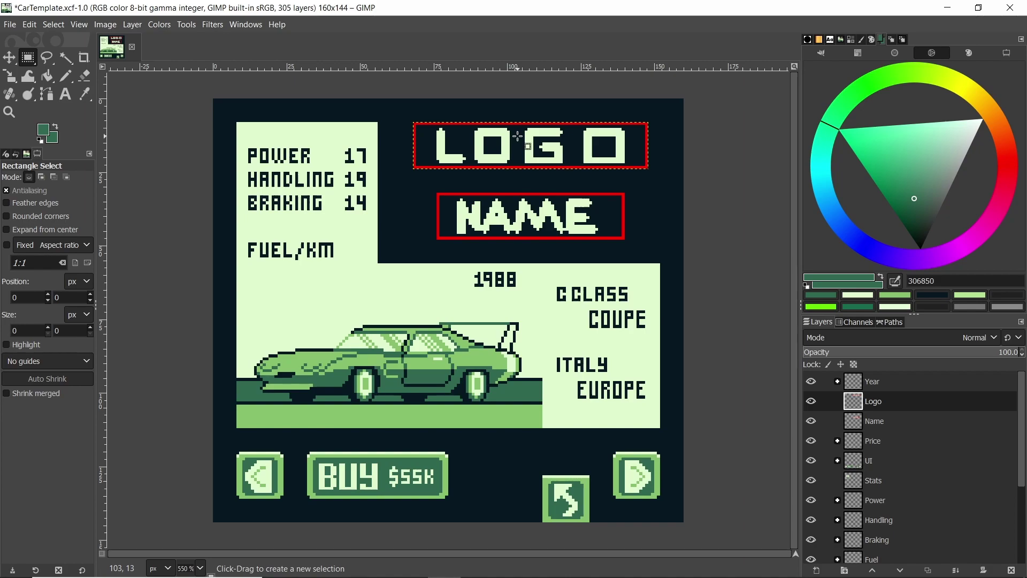
Switch to the browser, skim the Automating Gimp to Design Cards article, and open the Arpone sheet of the Take it Racing 2 spreadsheet.
key(alt+Tab)
click(242, 10)
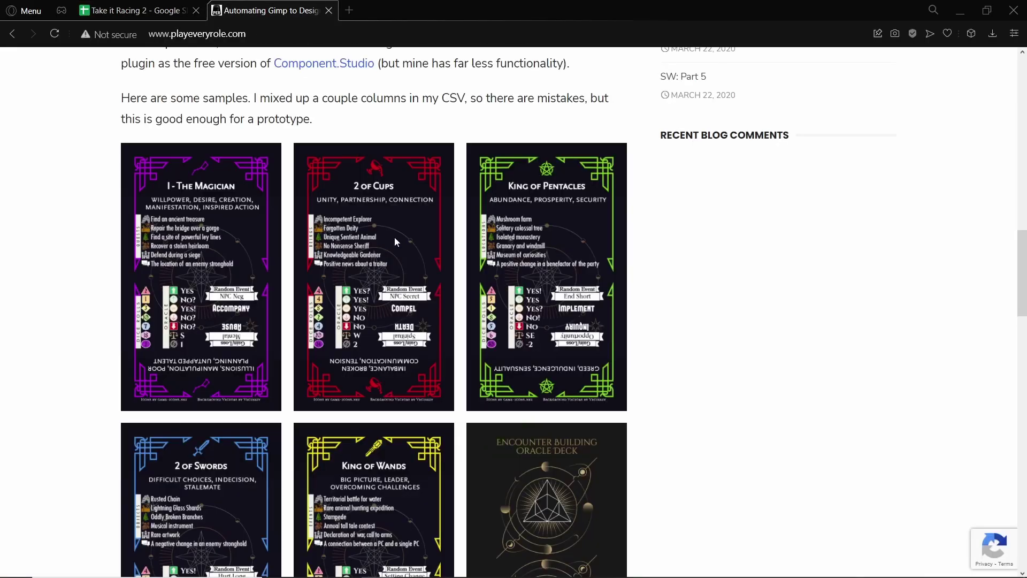
scroll(222, 291, up, 12)
scroll(128, 283, down, 5)
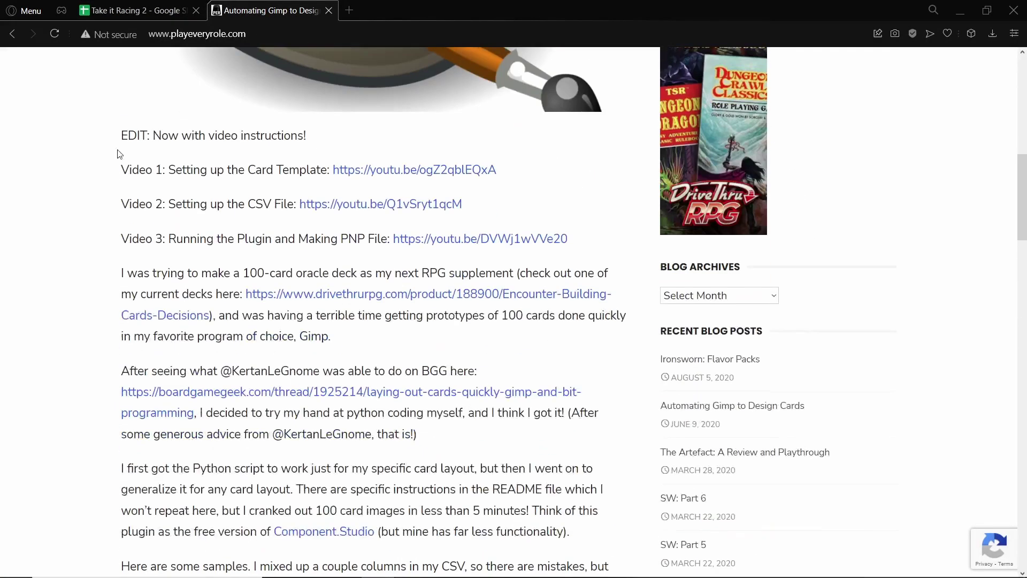
click(164, 9)
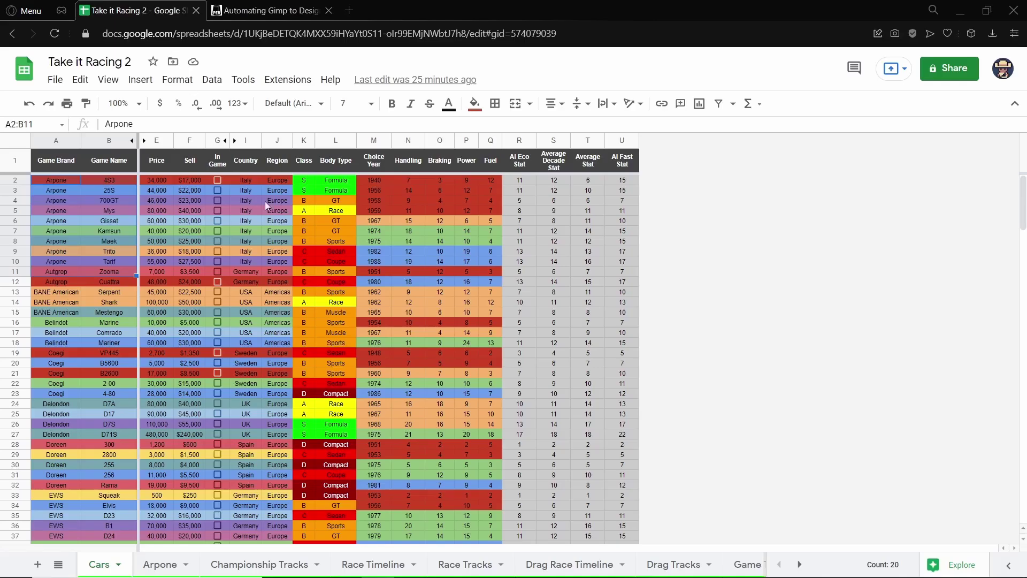
click(160, 562)
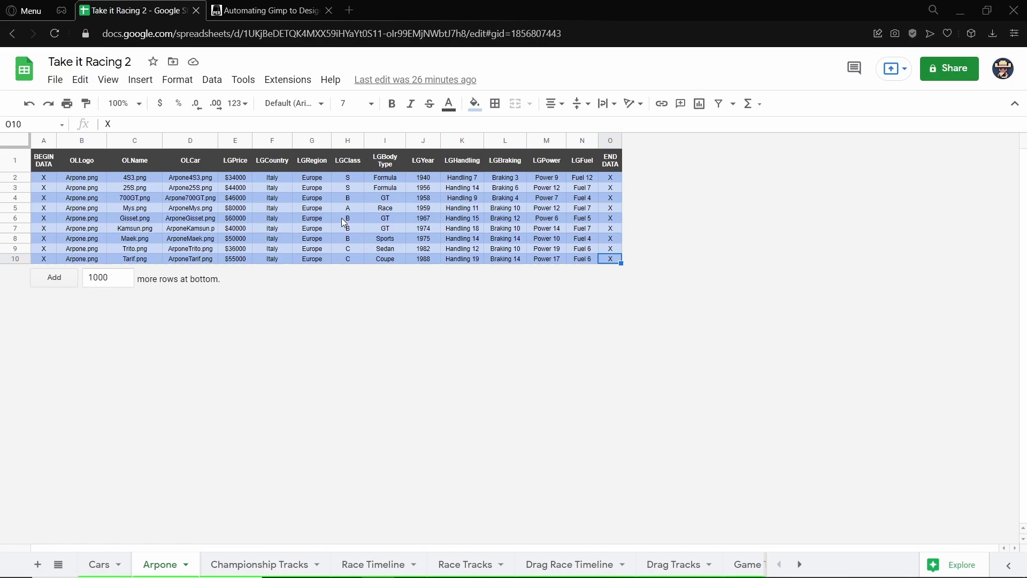
Switch to GIMP, open the Make my cards plugin, and move its dialog aside to show its settings and the card template.
key(alt+Tab)
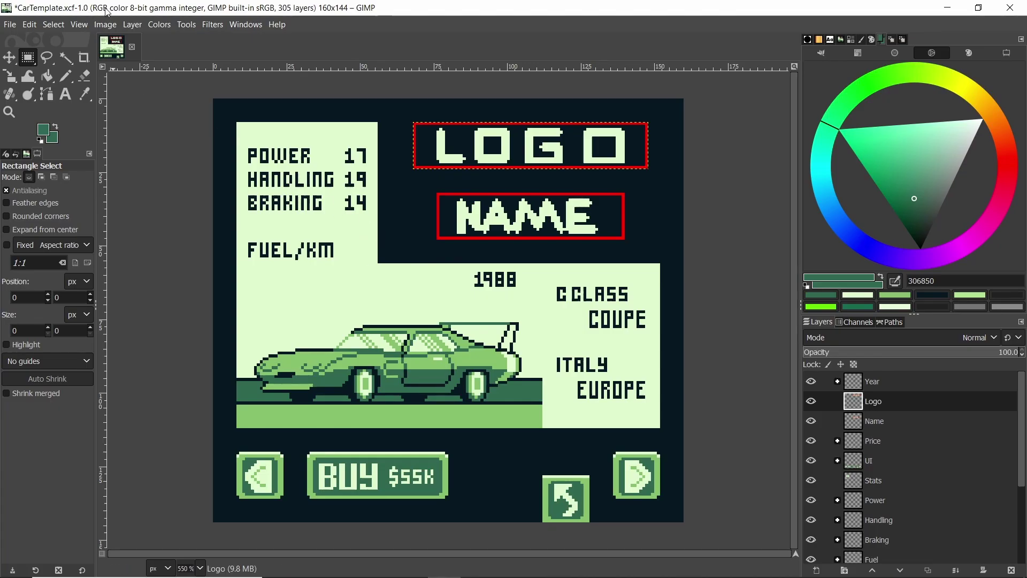
click(108, 26)
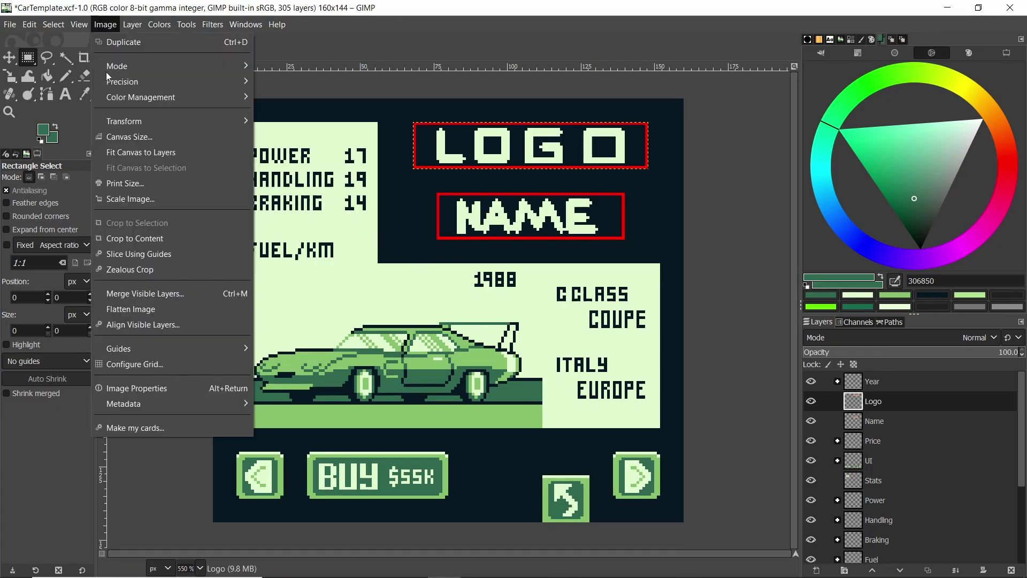
click(163, 428)
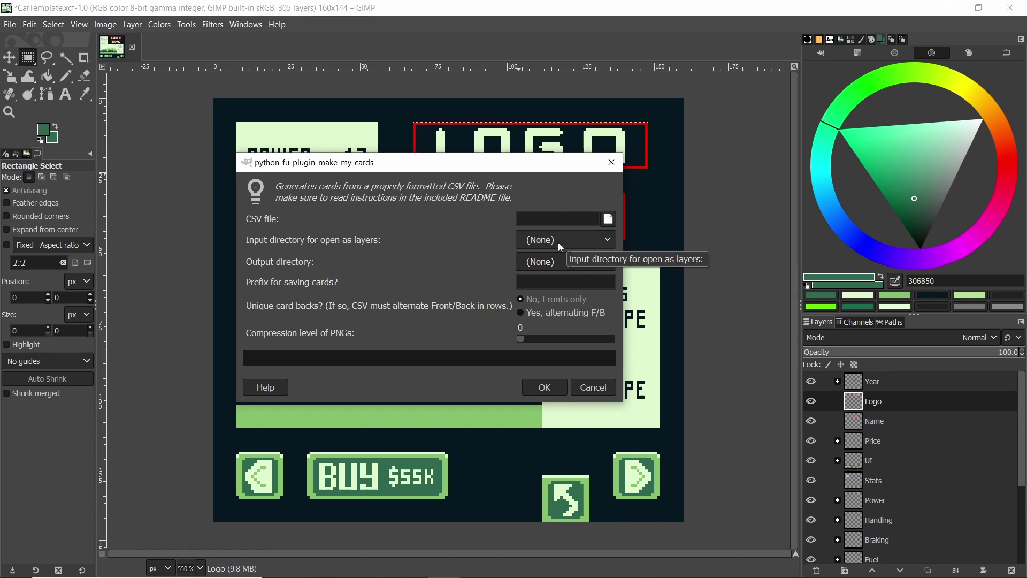
drag(490, 166, 803, 260)
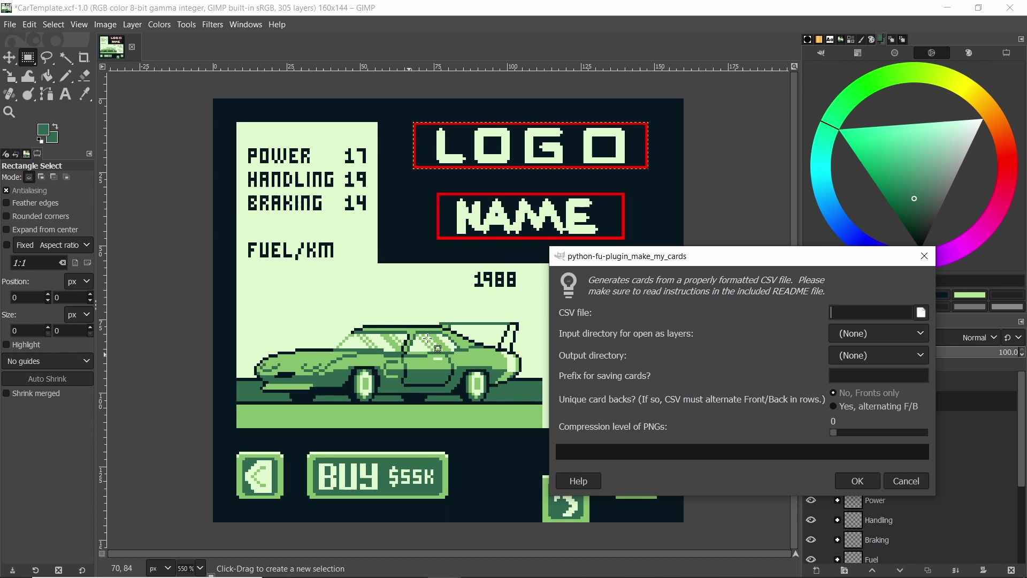
drag(712, 256, 558, 152)
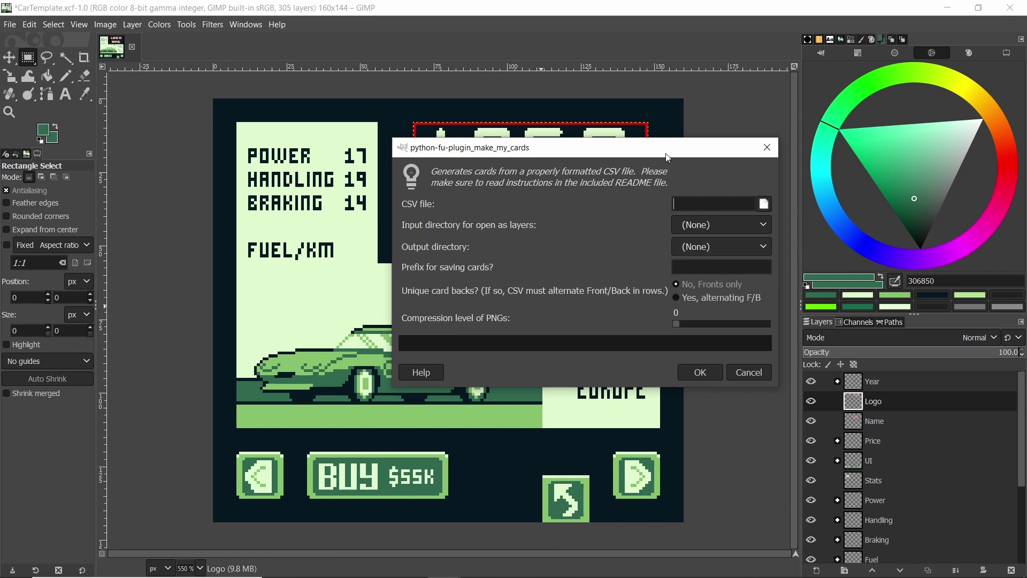
drag(620, 147, 747, 160)
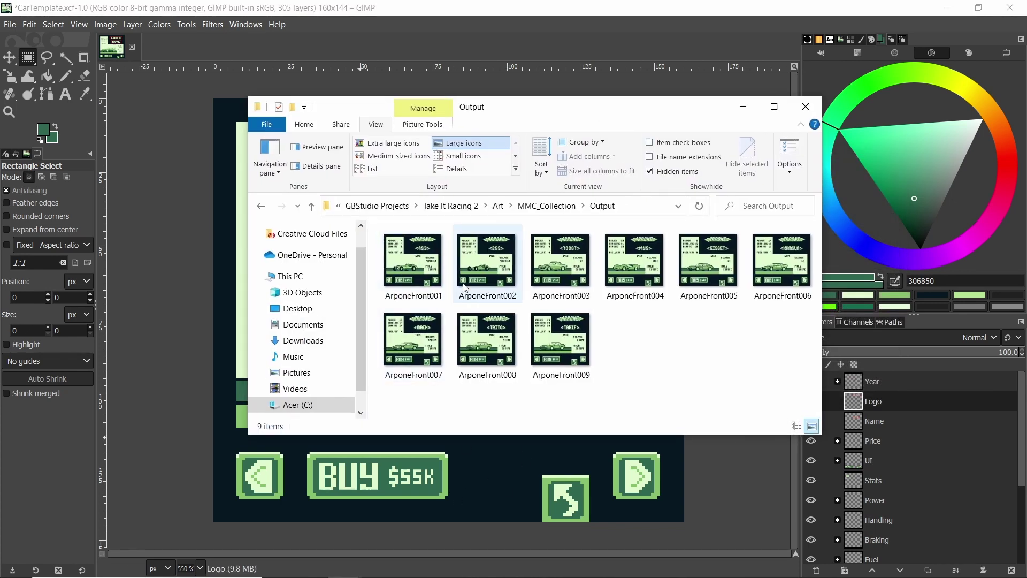
Open ArponeFront001.png in Photos and page through the generated Arpone card images.
double_click(421, 277)
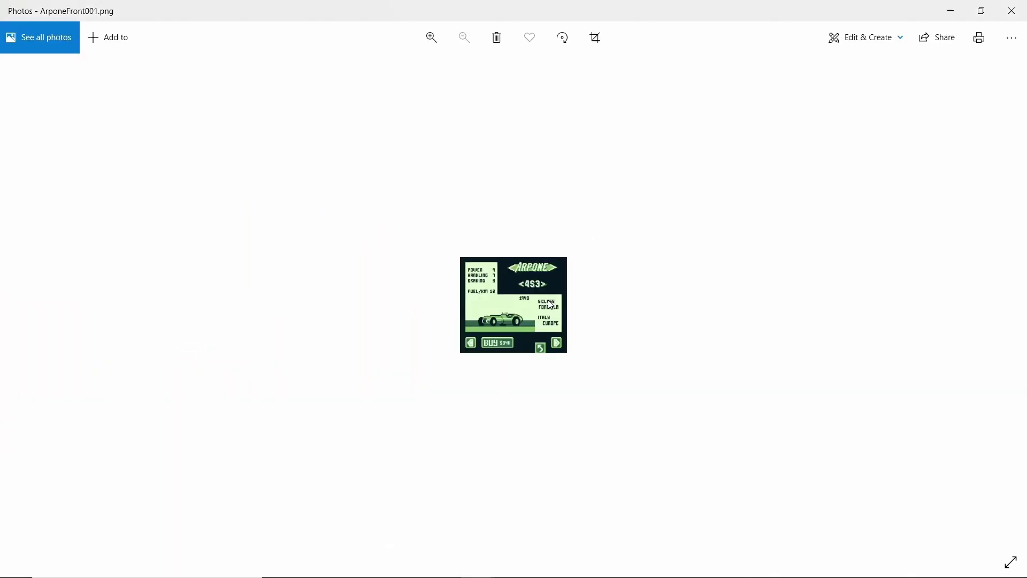
key(Right)
key(Right)
key(Right)
key(Right)
key(Right)
key(Right)
key(Right)
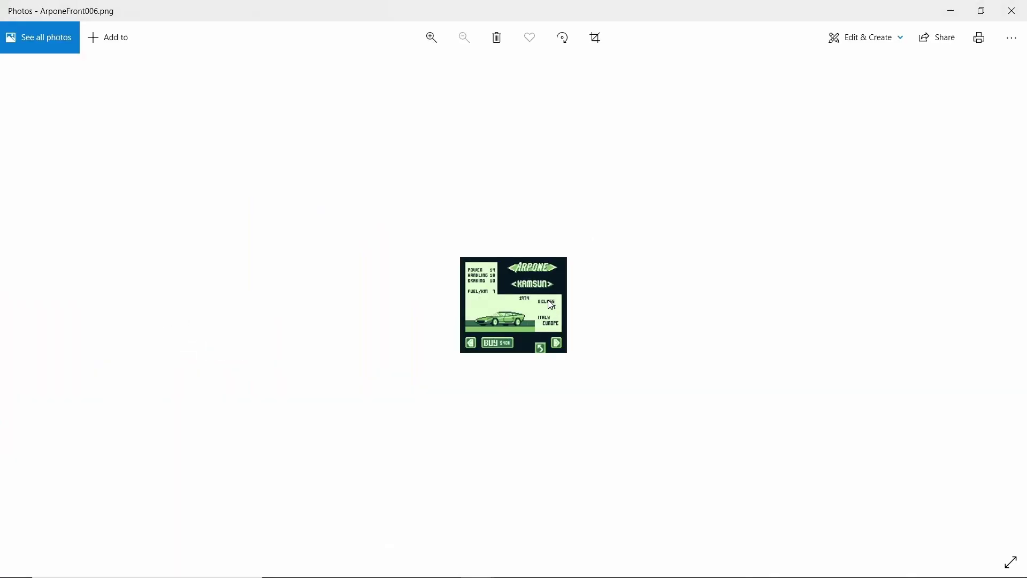
key(Right)
scroll(550, 305, up, 6)
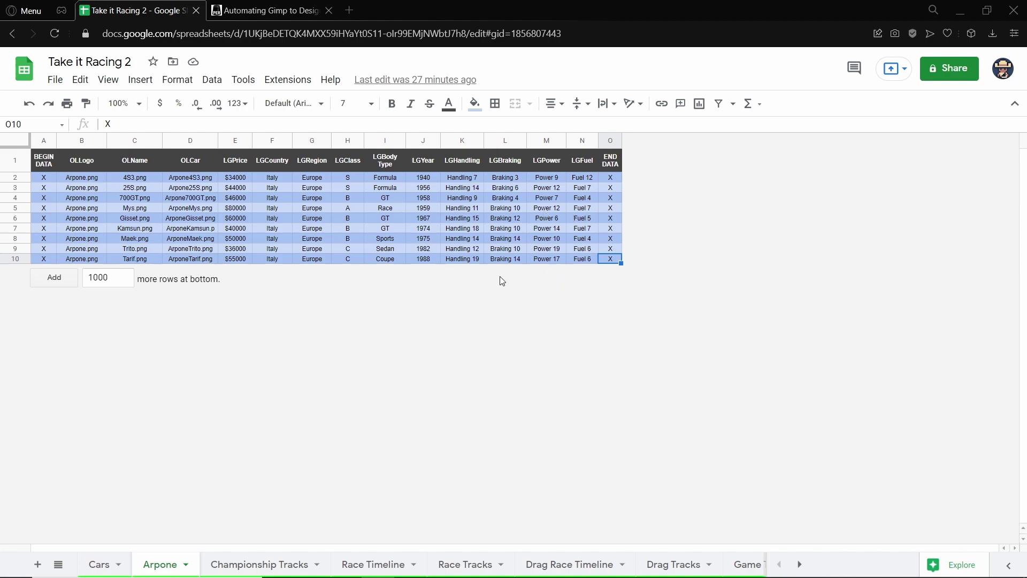
Open the Cars sheet and look through the car list down to its last row and back to the start.
click(109, 555)
scroll(367, 281, down, 20)
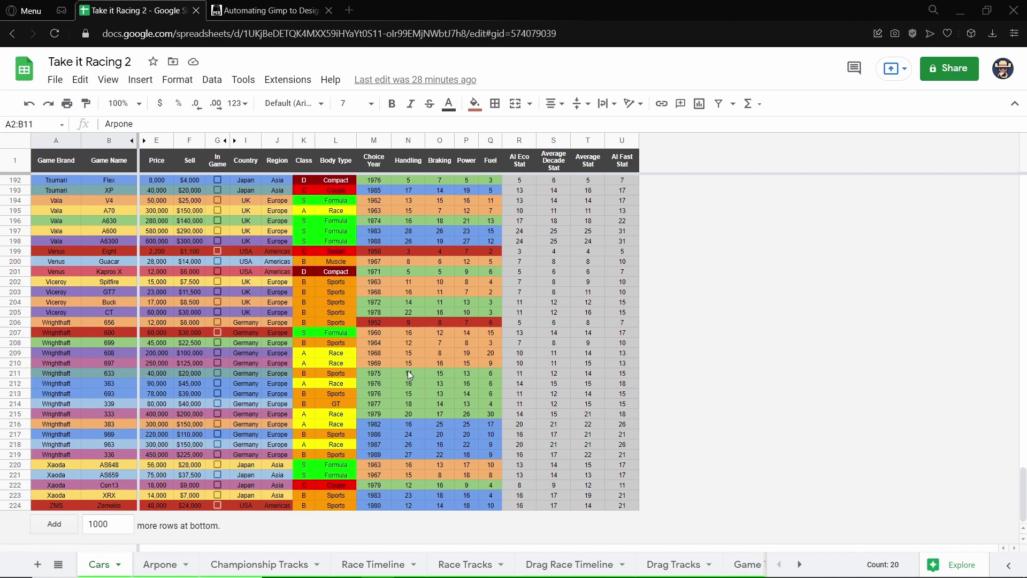
scroll(410, 371, up, 20)
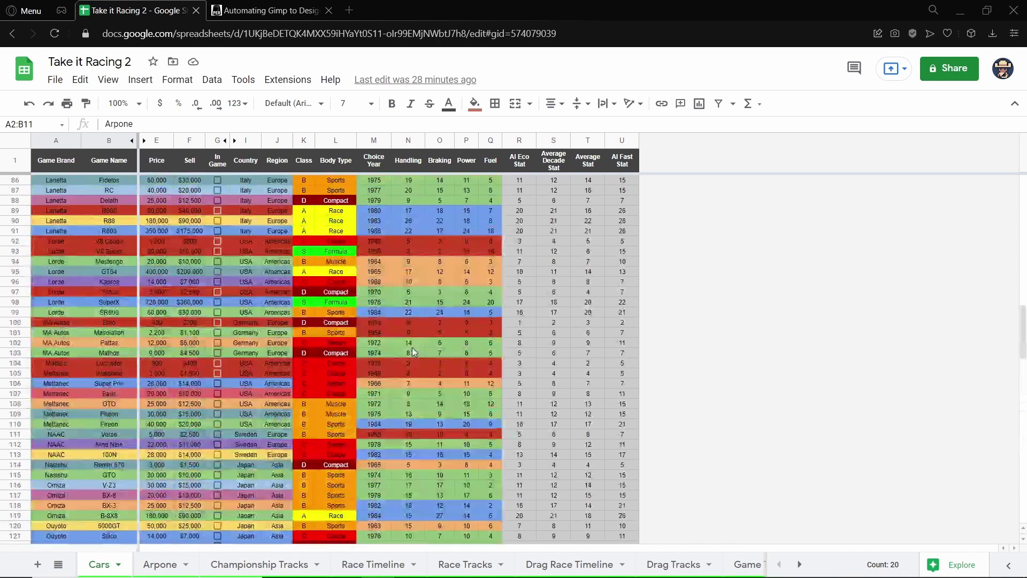
scroll(416, 348, up, 5)
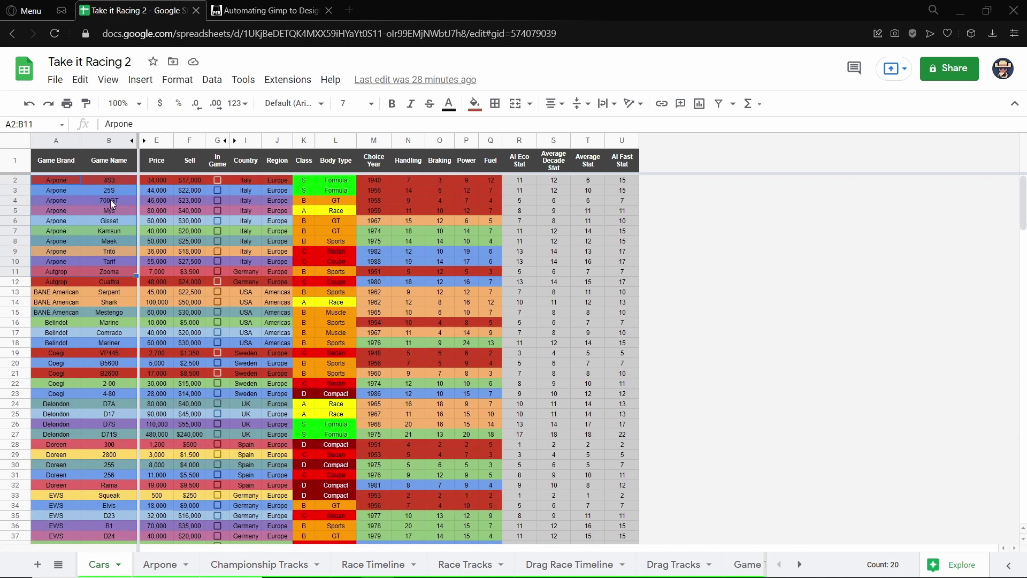
Sort the entire Cars sheet by Car No. In Game from A to Z, treating the first row as a header.
click(13, 143)
click(212, 80)
mouse_move(229, 123)
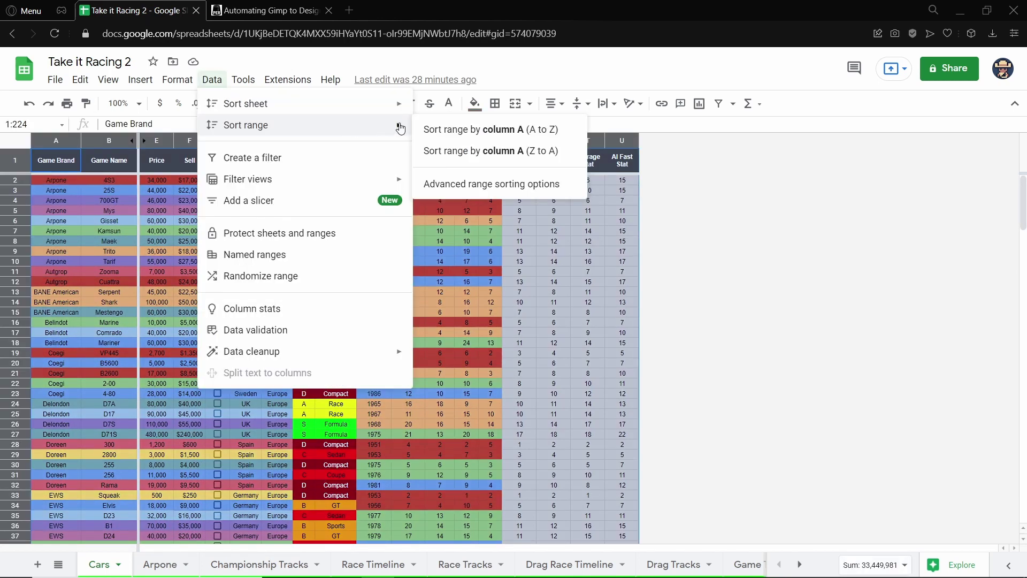
click(472, 181)
click(388, 272)
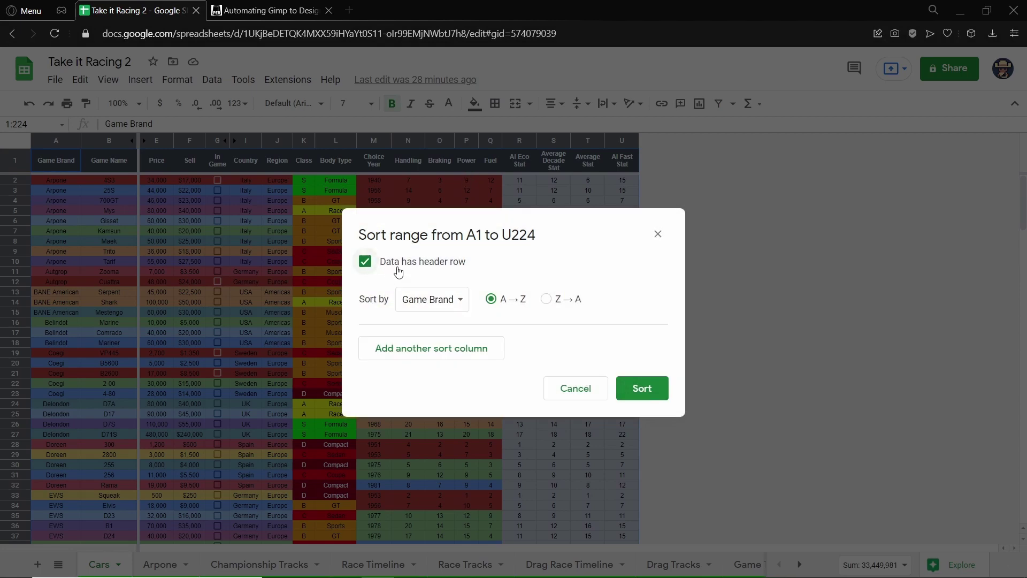
click(440, 300)
click(456, 447)
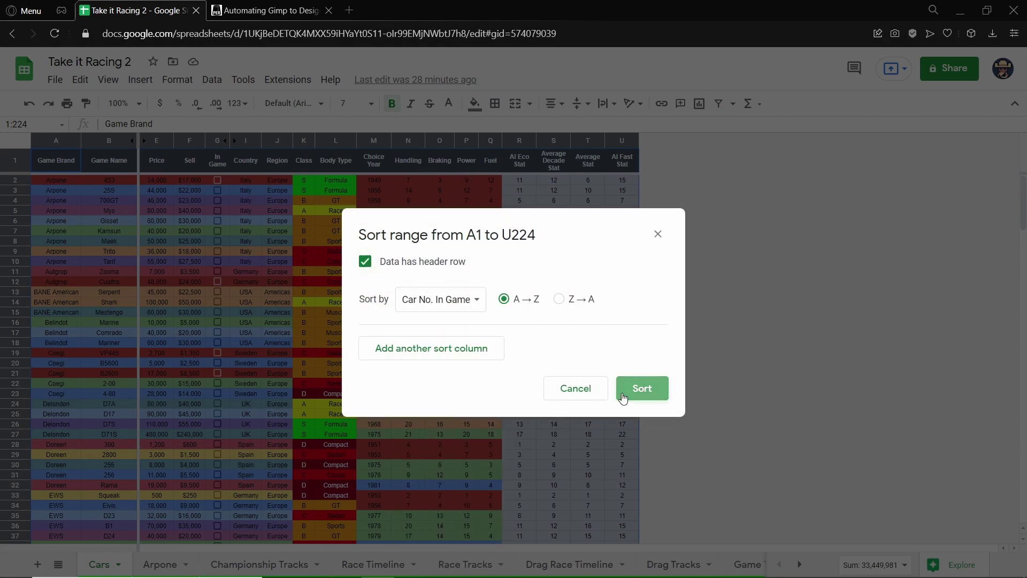
key(Return)
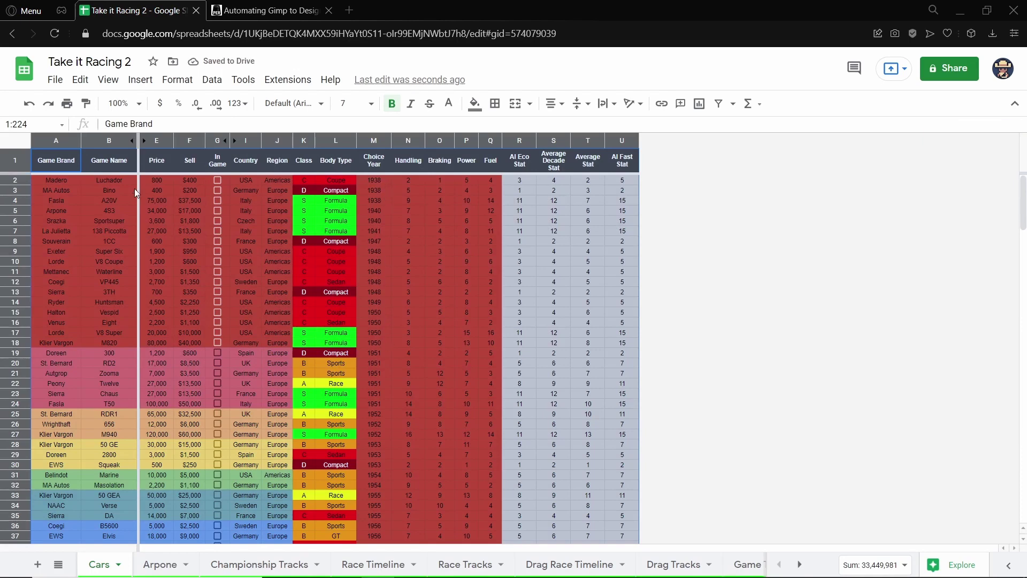
Look through the sorted car list from the earliest choice years down to the last row and back to the start.
scroll(287, 279, down, 2)
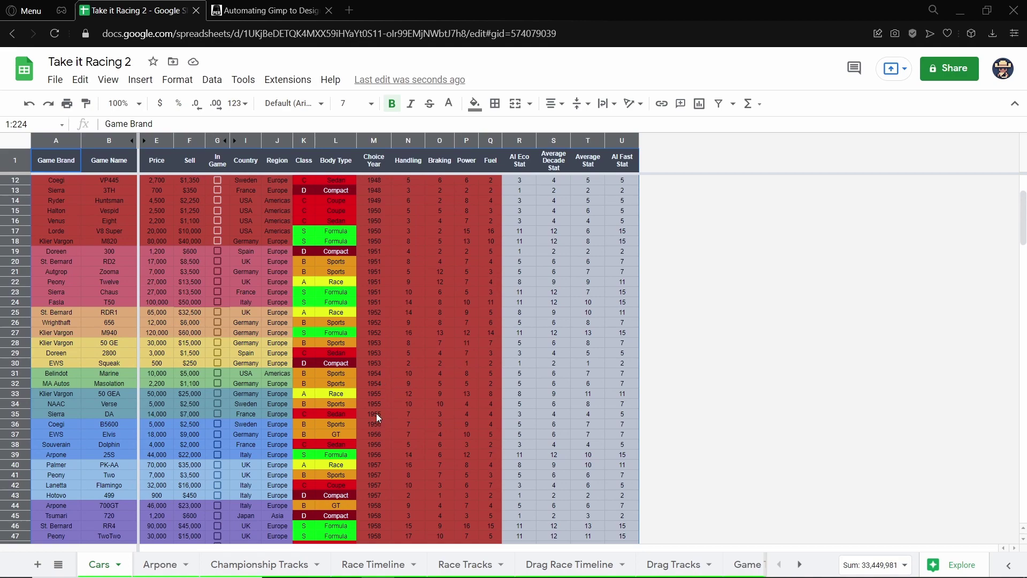
scroll(381, 401, down, 2)
scroll(142, 435, up, 4)
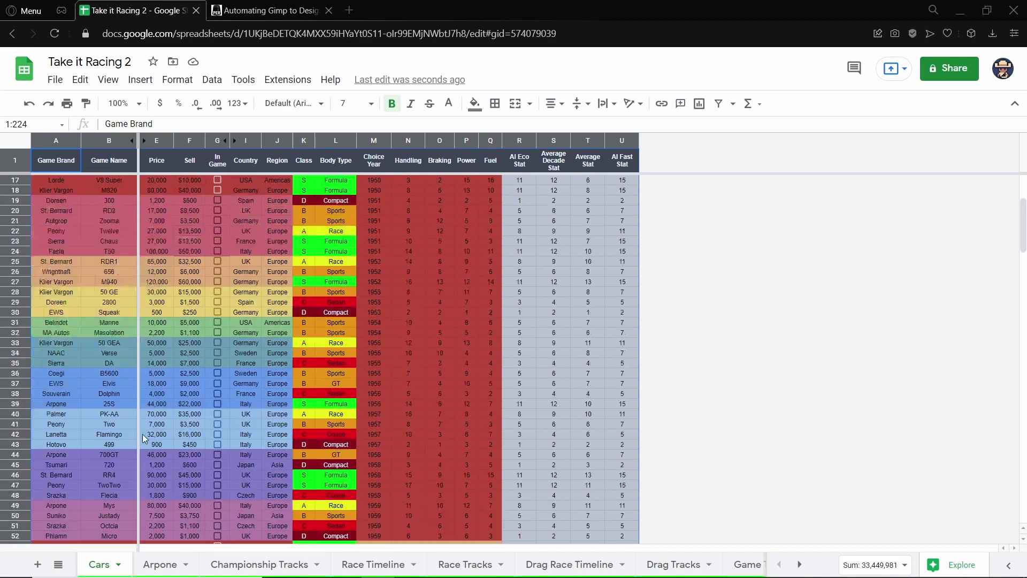
scroll(284, 220, down, 4)
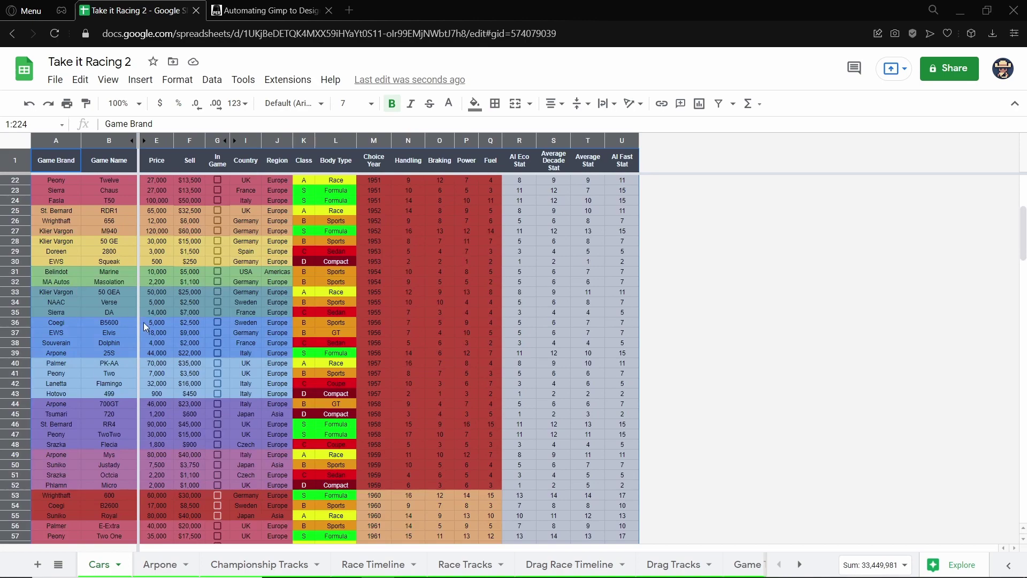
scroll(130, 432, up, 4)
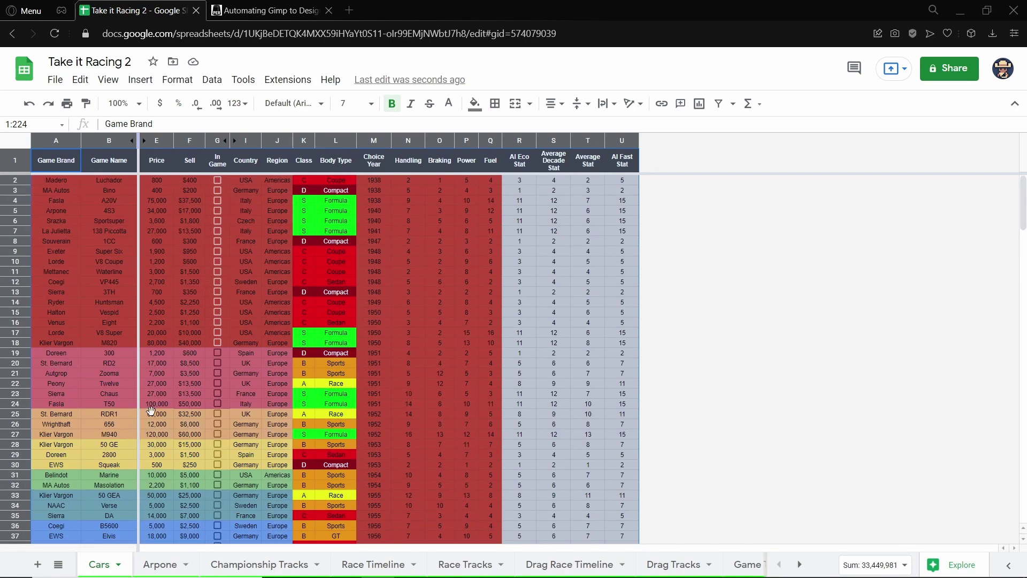
click(367, 274)
scroll(267, 246, down, 4)
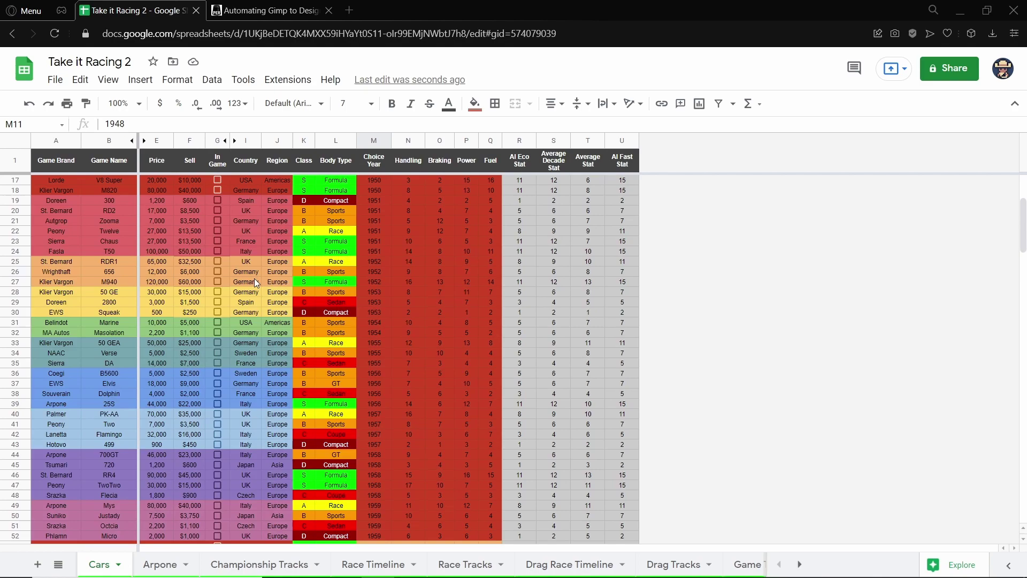
scroll(255, 280, up, 4)
scroll(254, 281, down, 3)
scroll(279, 278, down, 20)
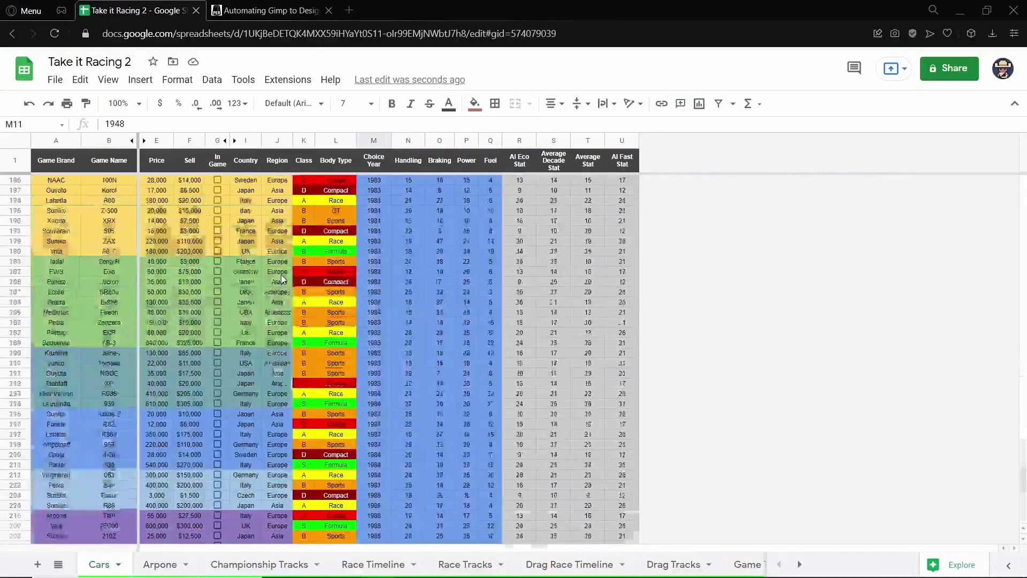
scroll(281, 274, down, 2)
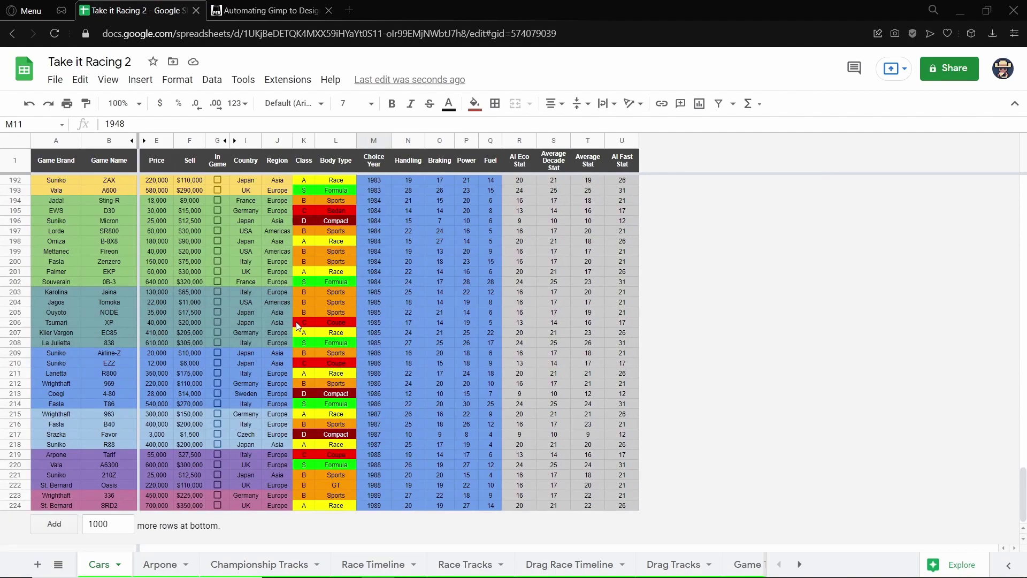
scroll(296, 322, up, 20)
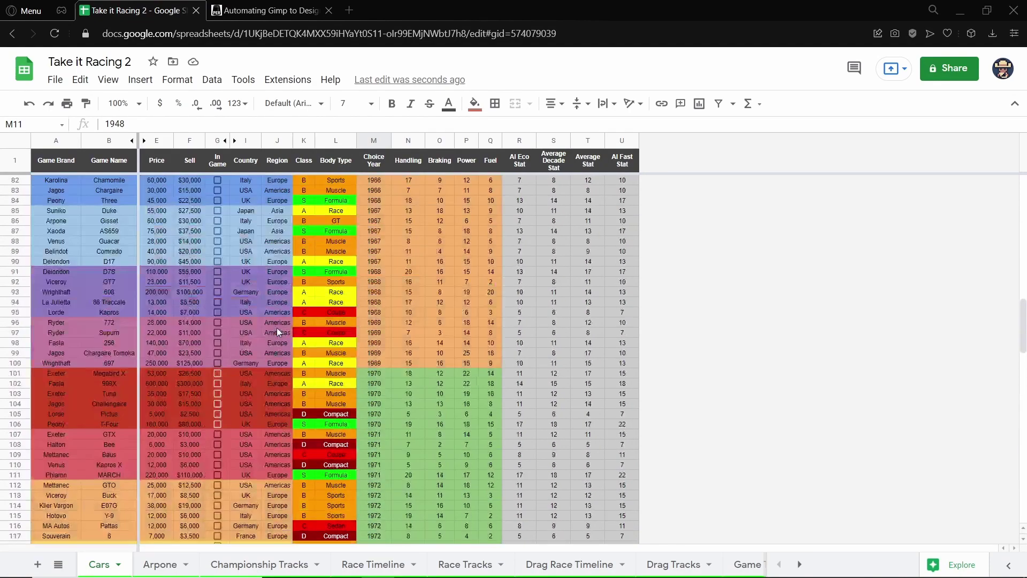
scroll(277, 328, up, 16)
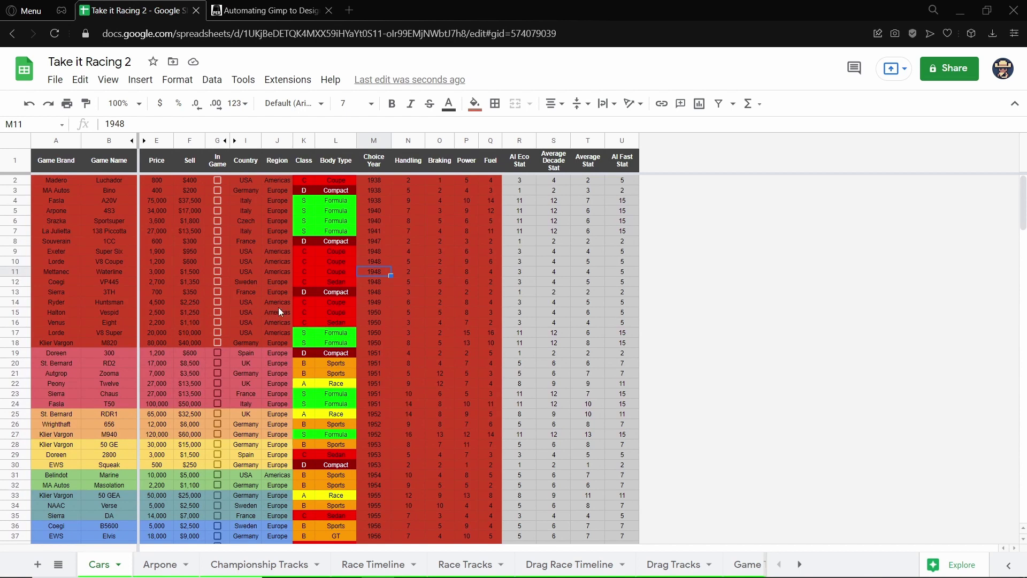
Switch to the Automating Gimp to Design Cards article and look over its video links, introduction and sample card images.
click(290, 11)
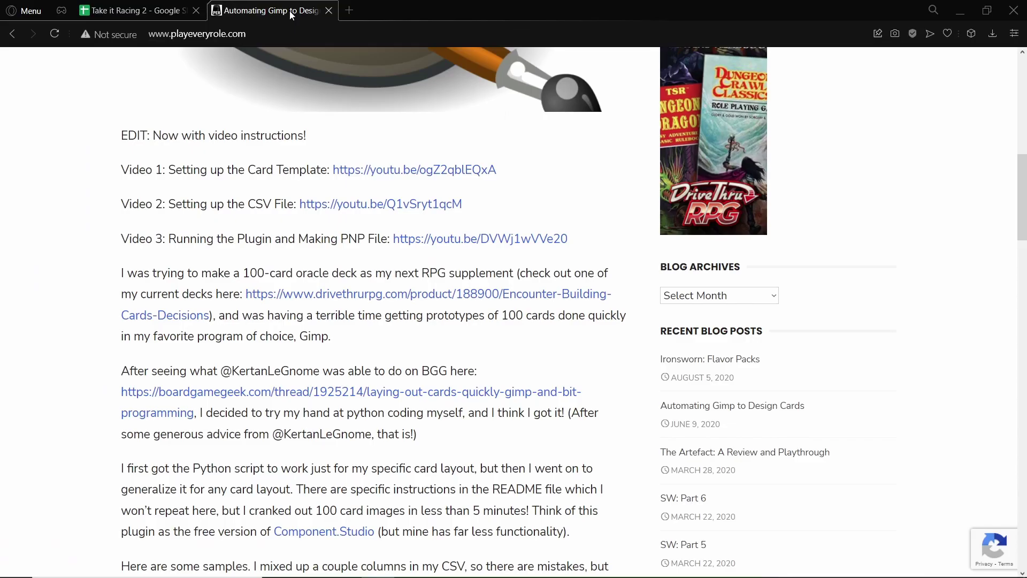
scroll(91, 296, up, 5)
scroll(89, 294, up, 4)
scroll(96, 257, down, 5)
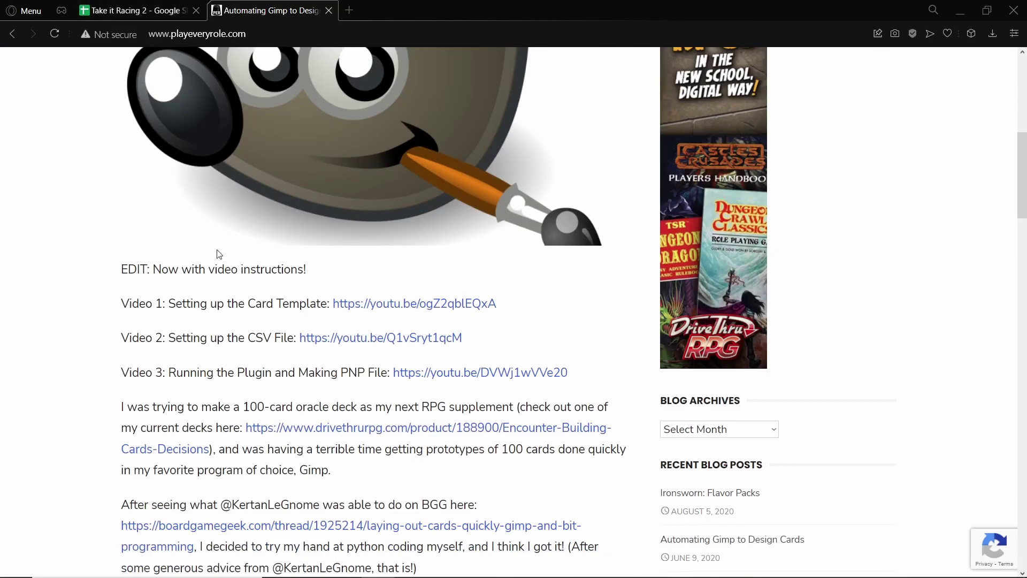
scroll(89, 246, down, 5)
scroll(102, 232, down, 4)
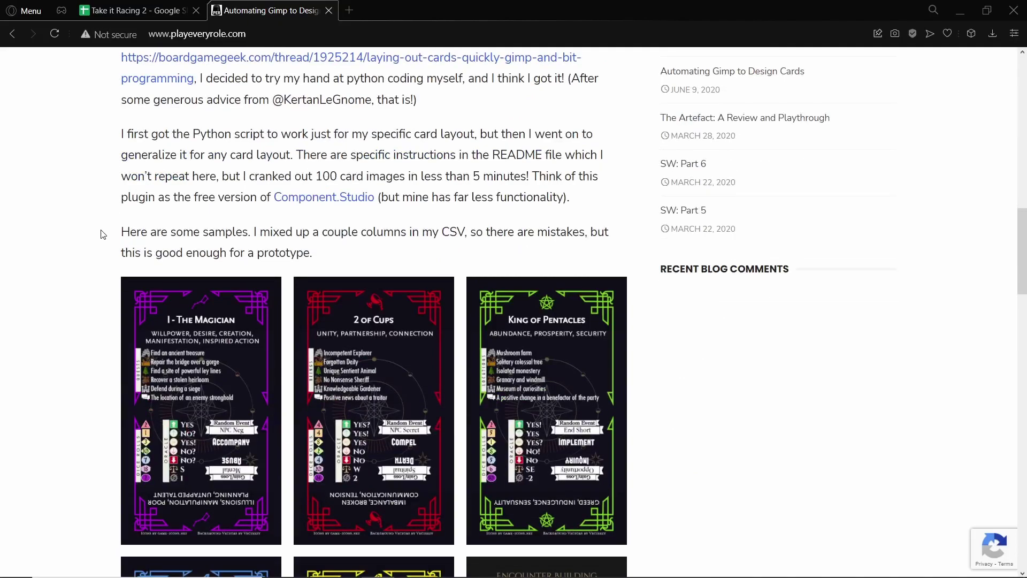
scroll(103, 234, down, 18)
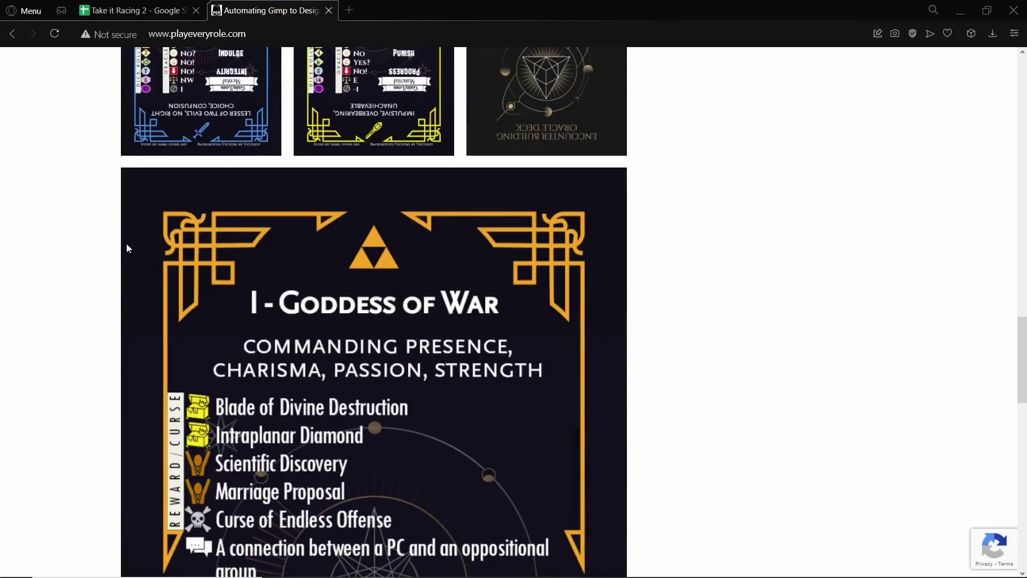
scroll(98, 203, up, 20)
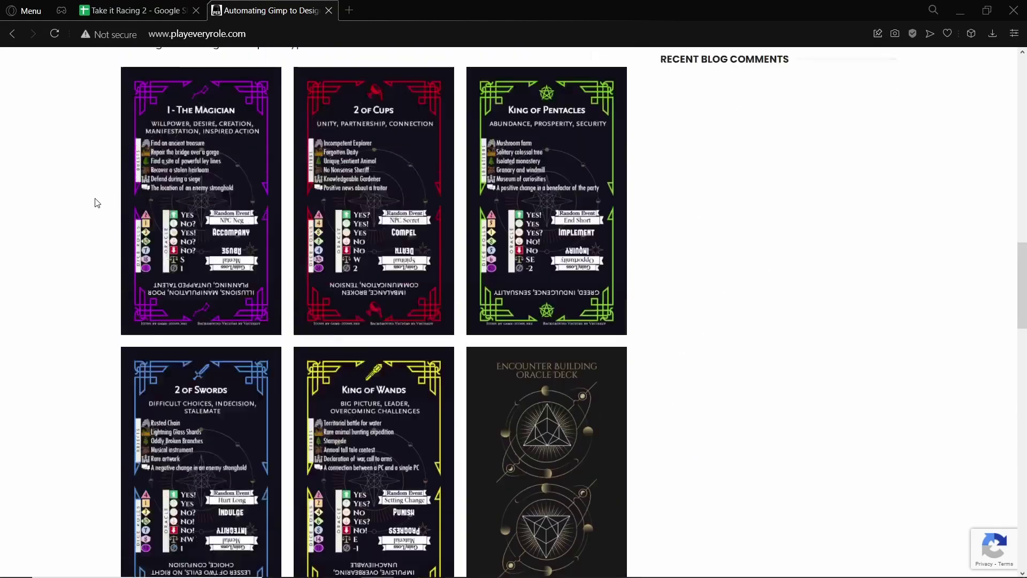
scroll(98, 204, up, 10)
Read the article from its title through the sample cards down to the make-my-cards.py plugin's zip download section.
scroll(95, 198, down, 4)
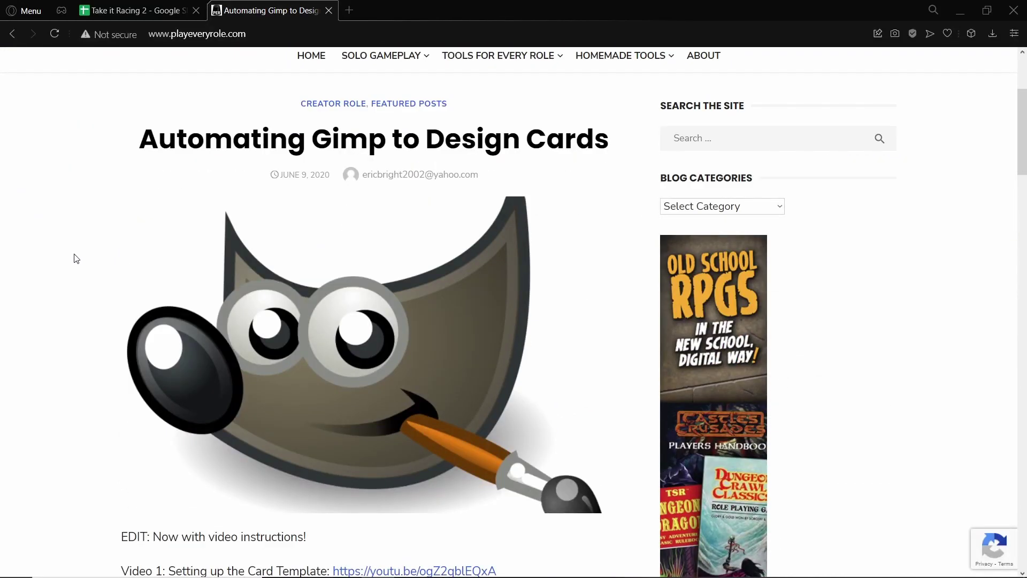
scroll(77, 259, down, 1)
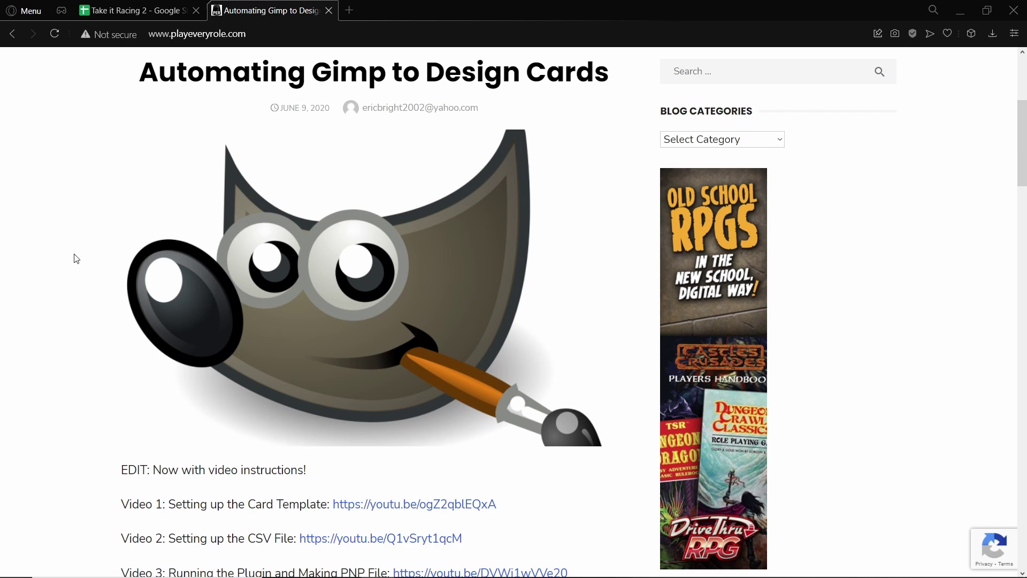
scroll(76, 259, up, 2)
scroll(76, 259, down, 1)
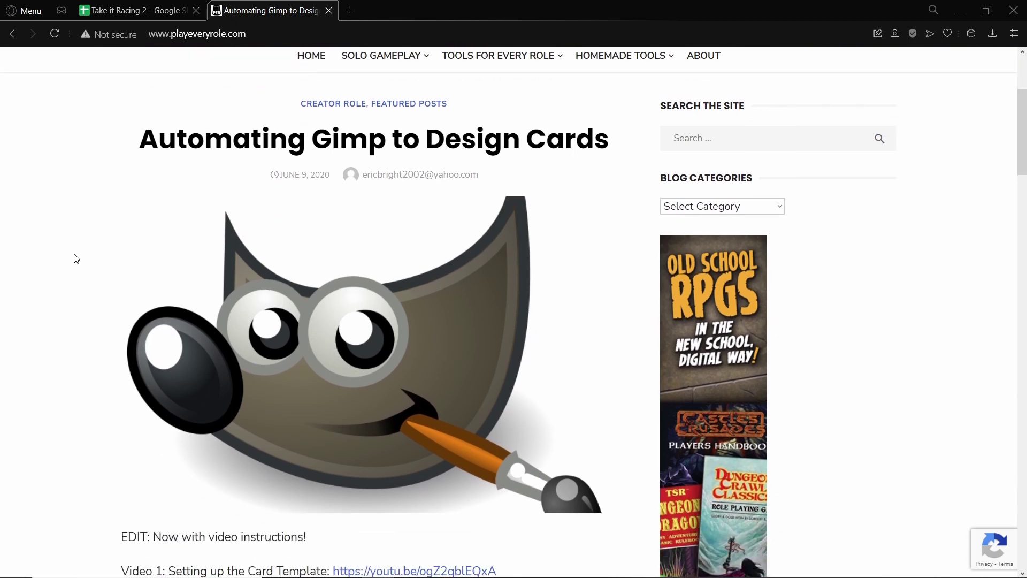
scroll(76, 259, down, 1)
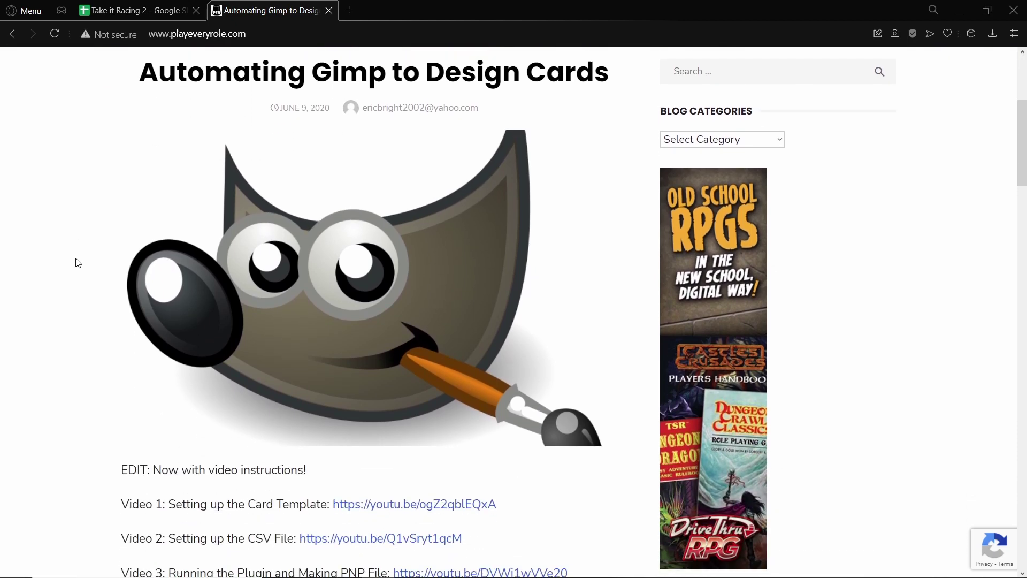
scroll(76, 262, down, 12)
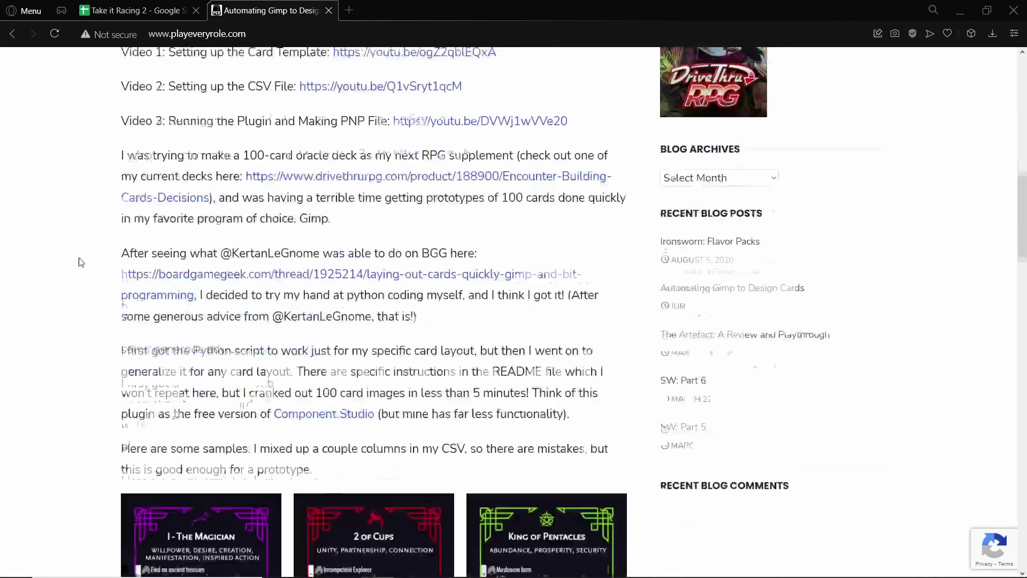
scroll(80, 263, down, 5)
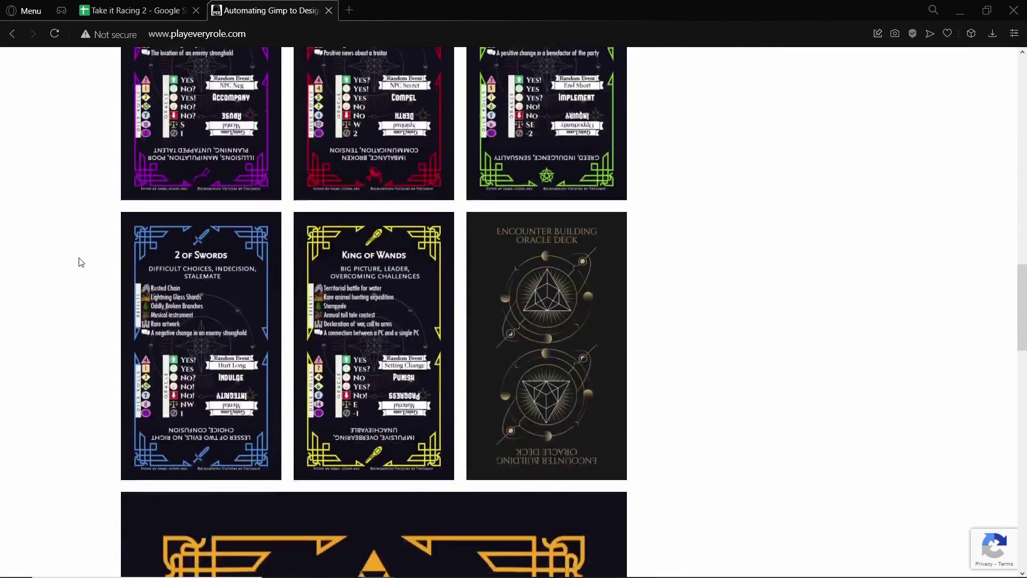
scroll(80, 262, up, 3)
scroll(80, 262, up, 10)
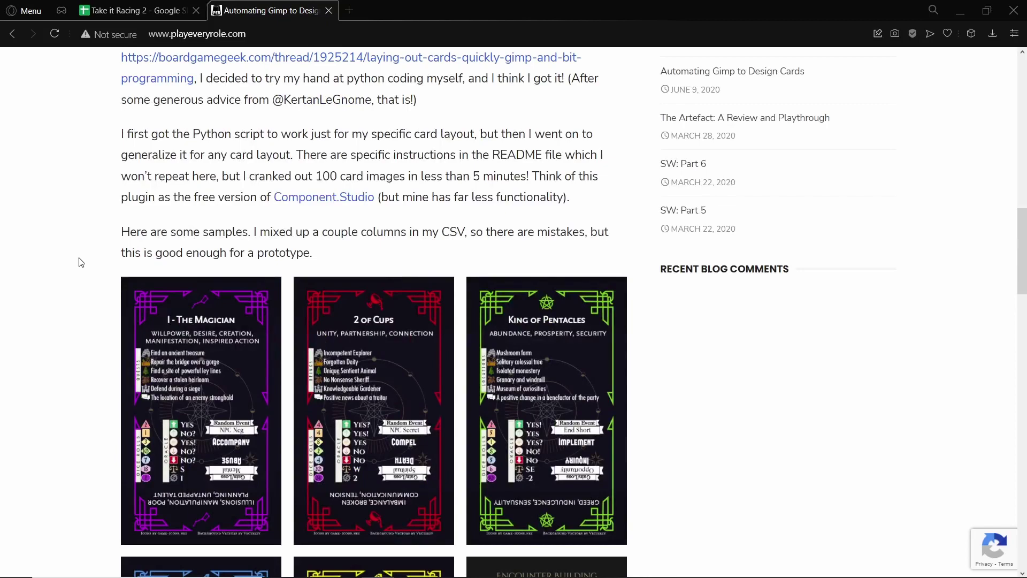
scroll(80, 262, up, 5)
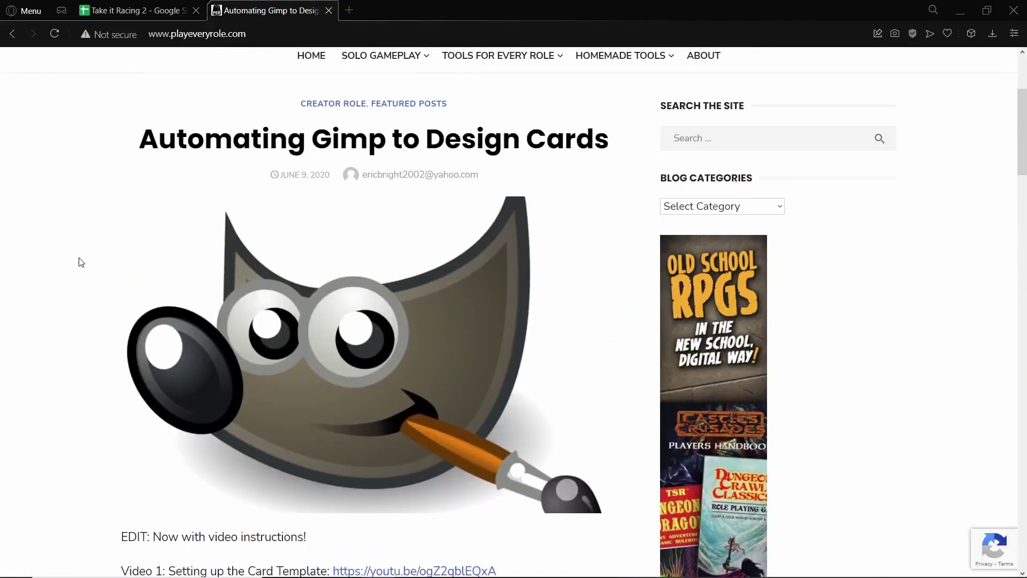
scroll(80, 263, down, 1)
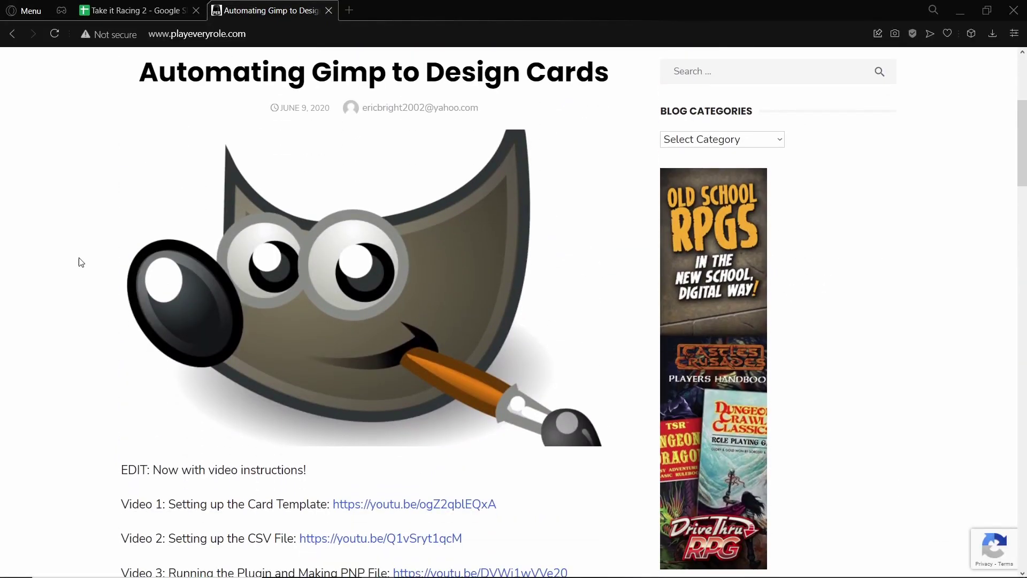
scroll(81, 262, down, 2)
scroll(80, 262, up, 2)
scroll(91, 195, down, 4)
scroll(73, 223, down, 5)
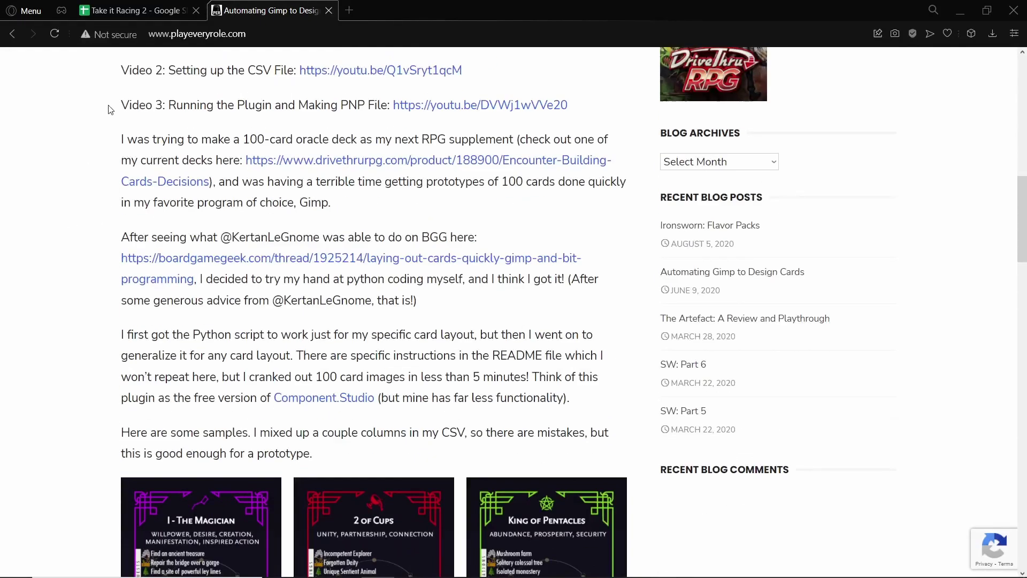
scroll(92, 143, down, 9)
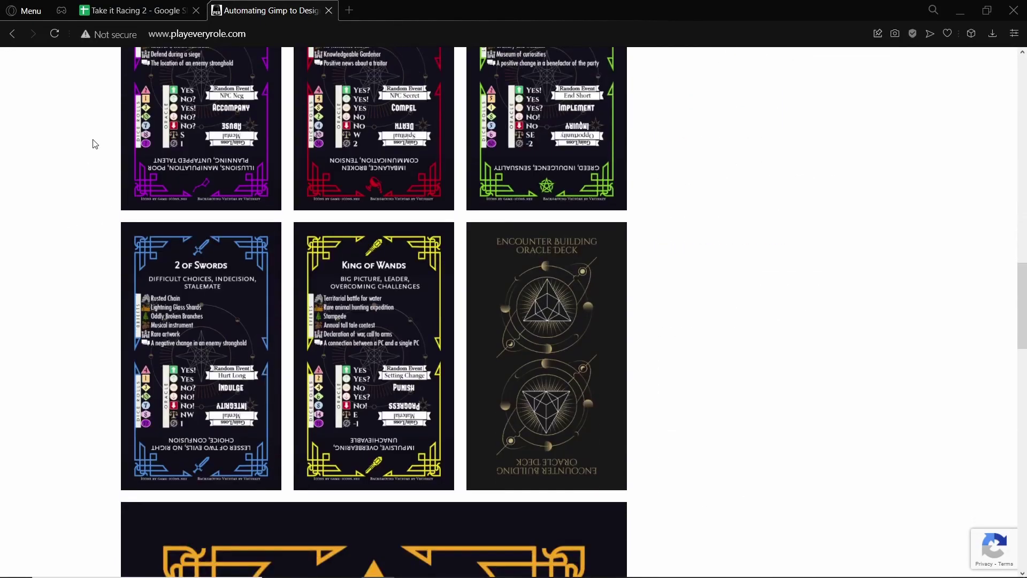
scroll(90, 152, down, 18)
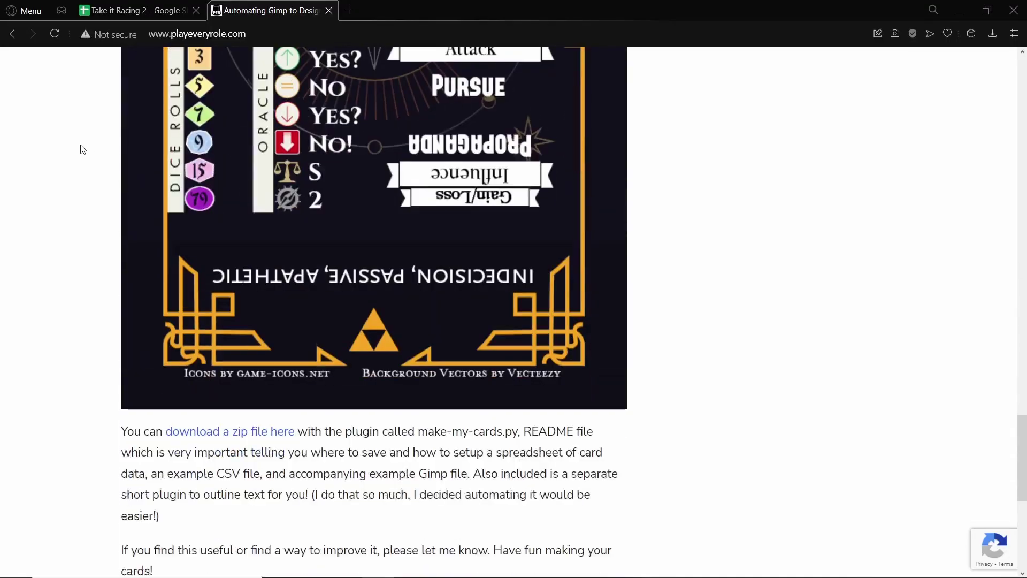
Return to the Take it Racing 2 spreadsheet and view the track statistics on the Race Tracks sheet.
key(ctrl+Tab)
scroll(200, 186, up, 2)
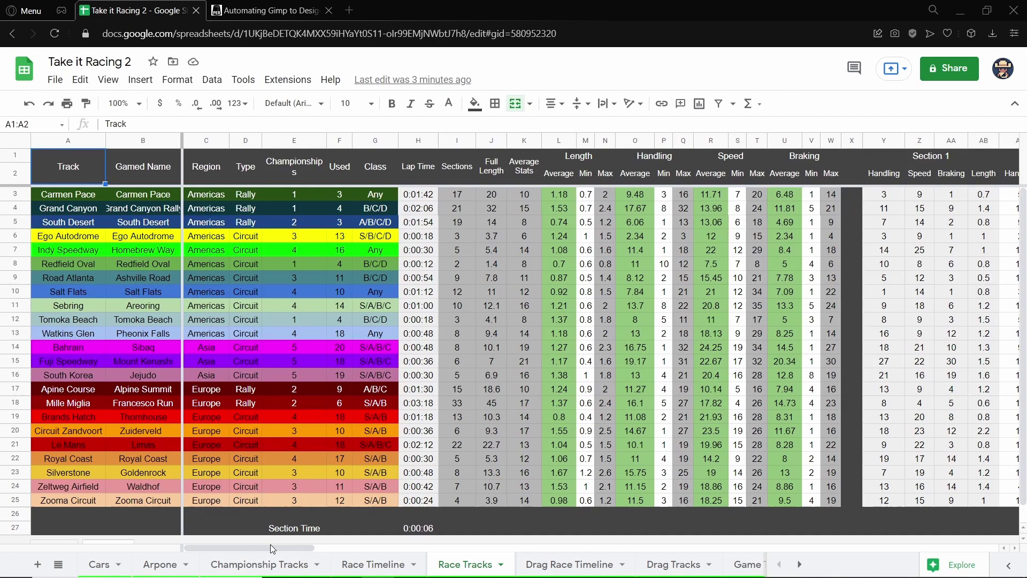
drag(278, 548, 241, 544)
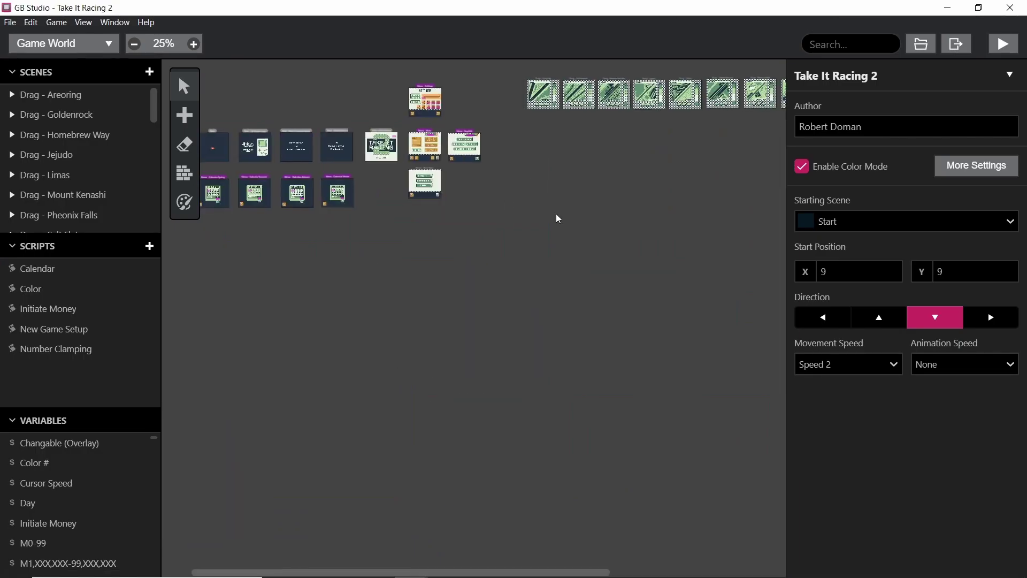
Switch to the Take It Racing 2 project in GB Studio and examine the start, menu and calendar scenes at 88% zoom.
scroll(399, 156, up, 5)
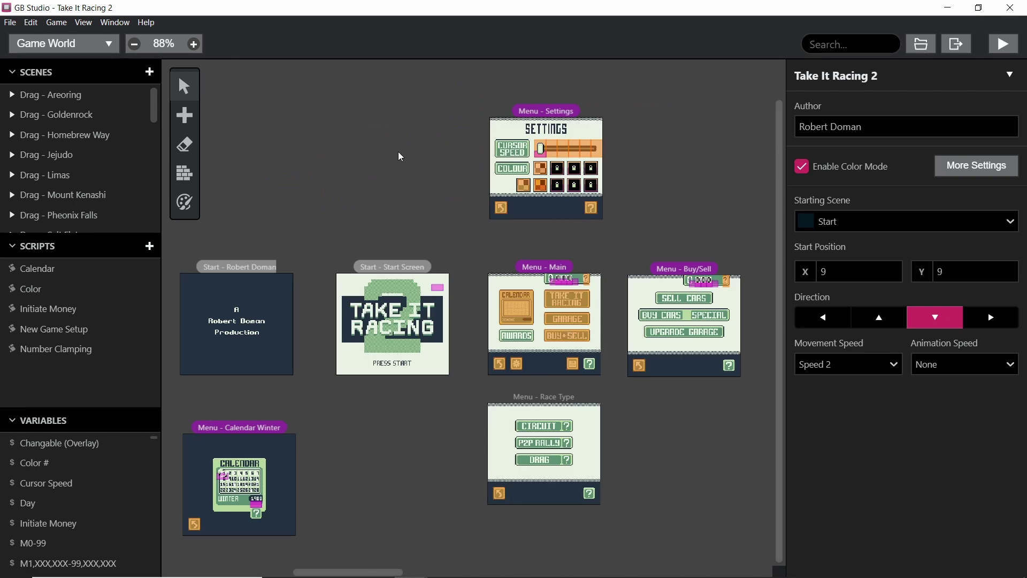
drag(400, 156, 383, 126)
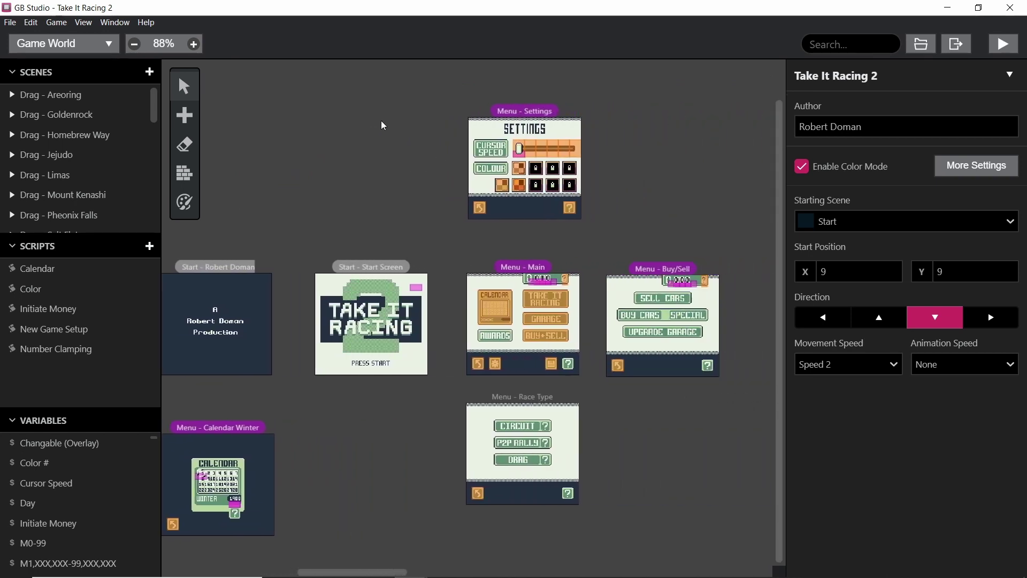
scroll(392, 412, left, 6)
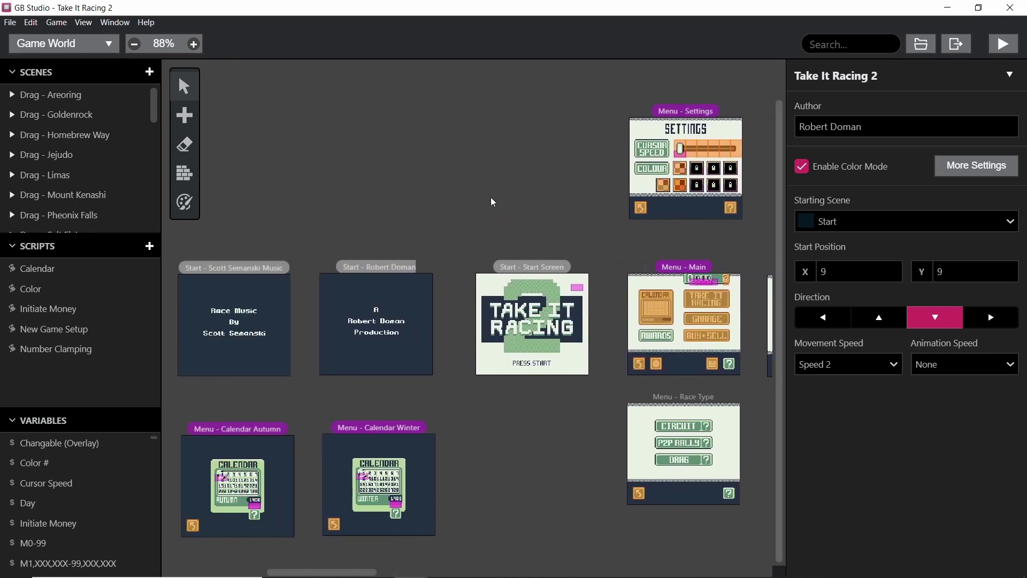
Examine the Settings, Main, Buy/Sell and Race Type menu scenes in the game world.
scroll(448, 184, left, 7)
scroll(406, 161, right, 9)
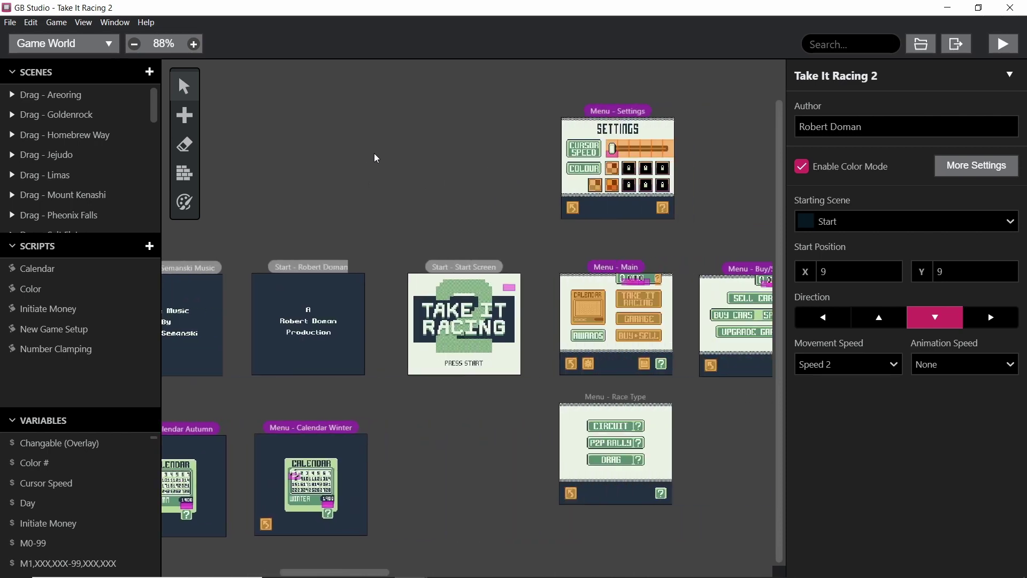
scroll(431, 339, right, 4)
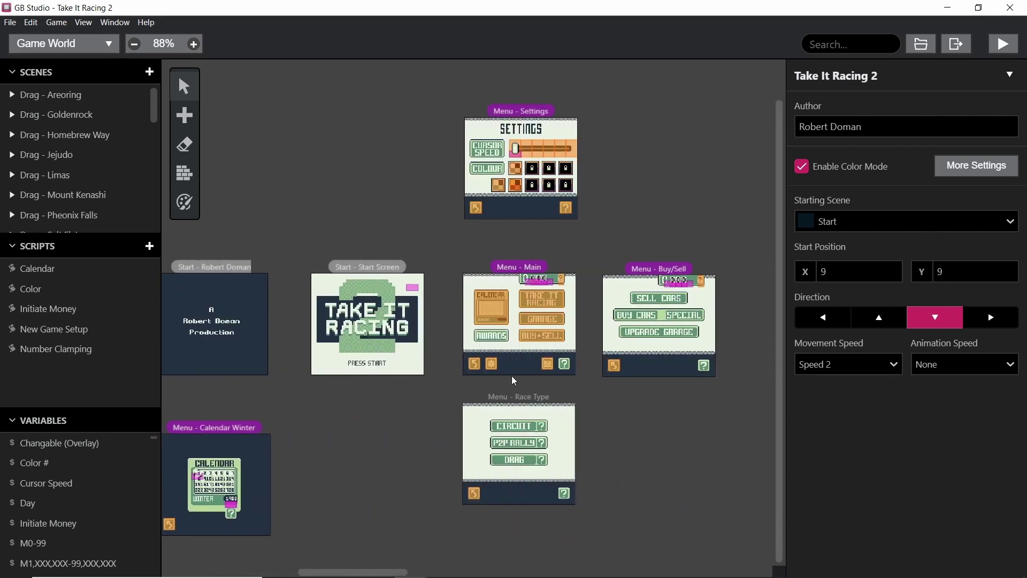
scroll(515, 379, up, 5)
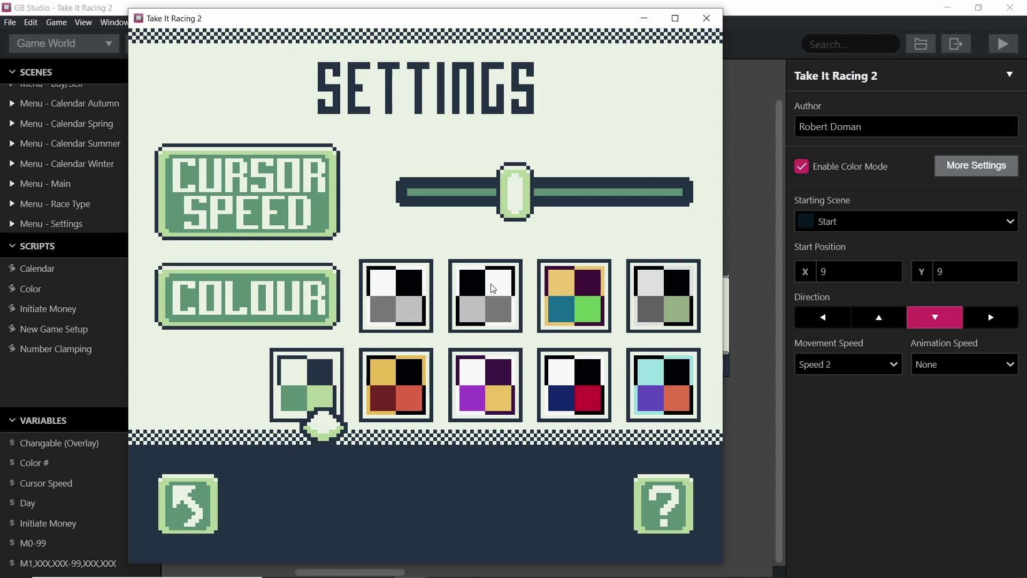
In the running game's Settings screen, preview the orange-red, inverted greyscale, tan-teal, cyan-purple and grey-green colour palettes.
key(Right)
key(Up)
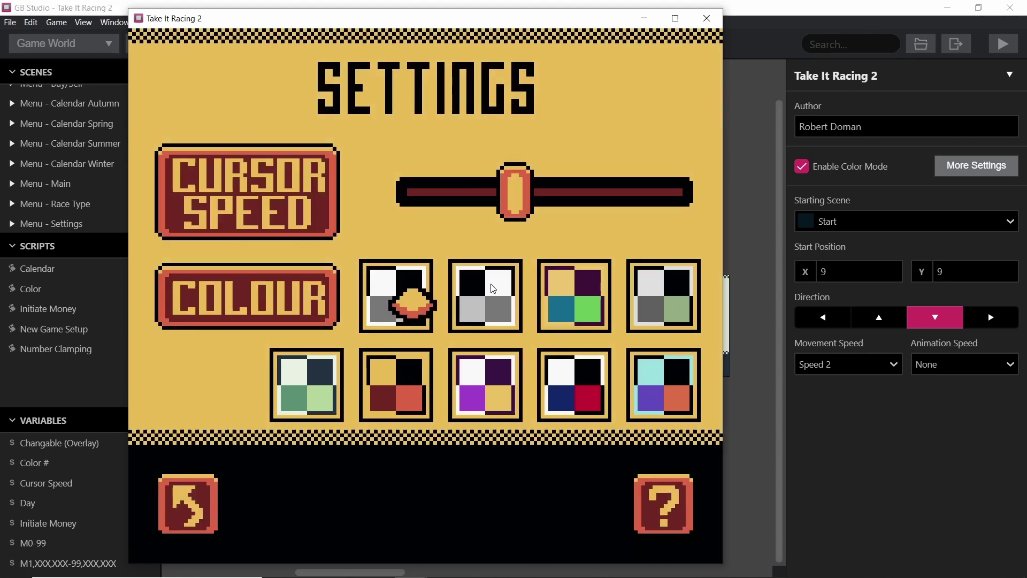
key(Right)
key(Down)
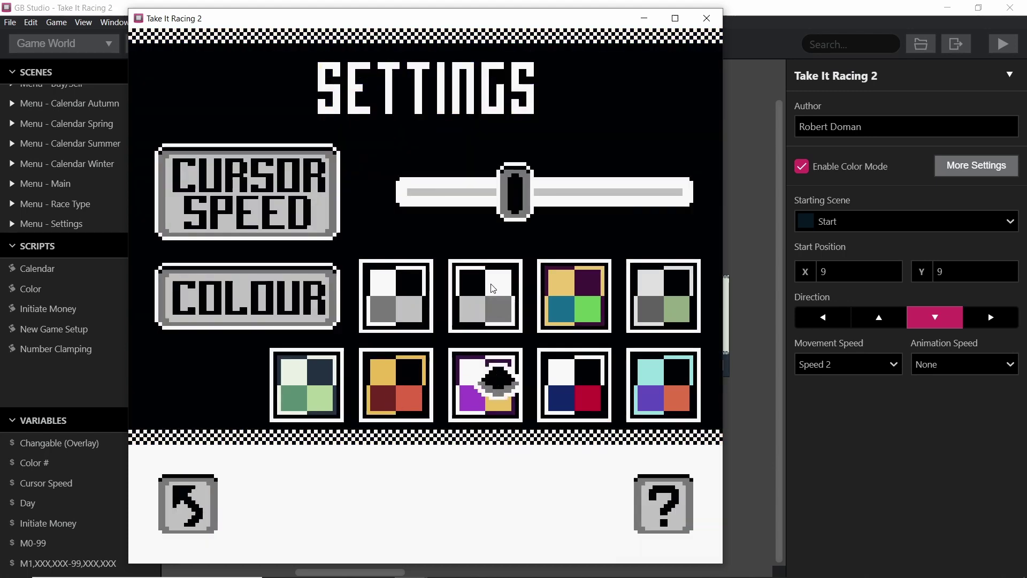
key(Right)
key(Up)
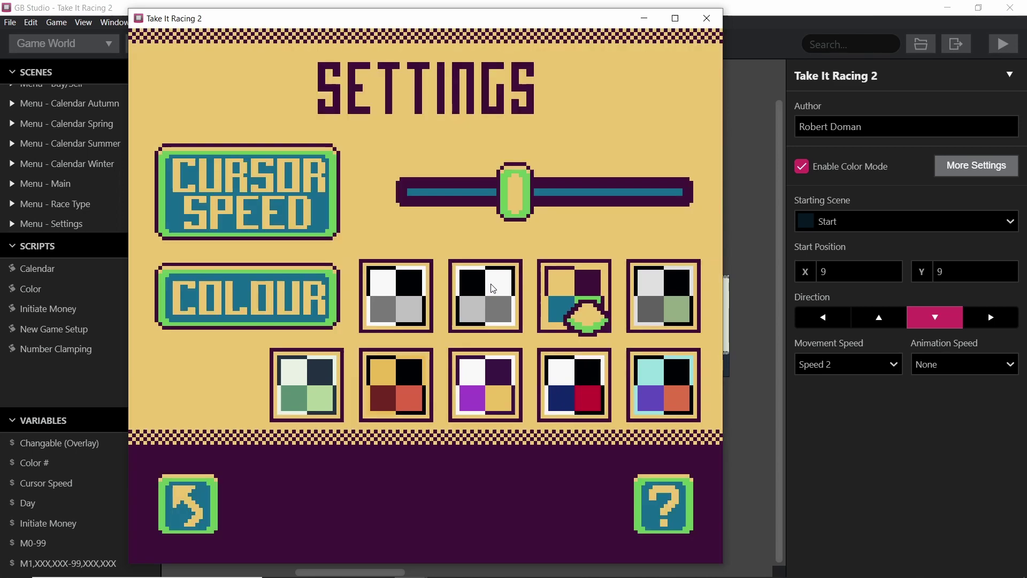
key(Right)
key(Down)
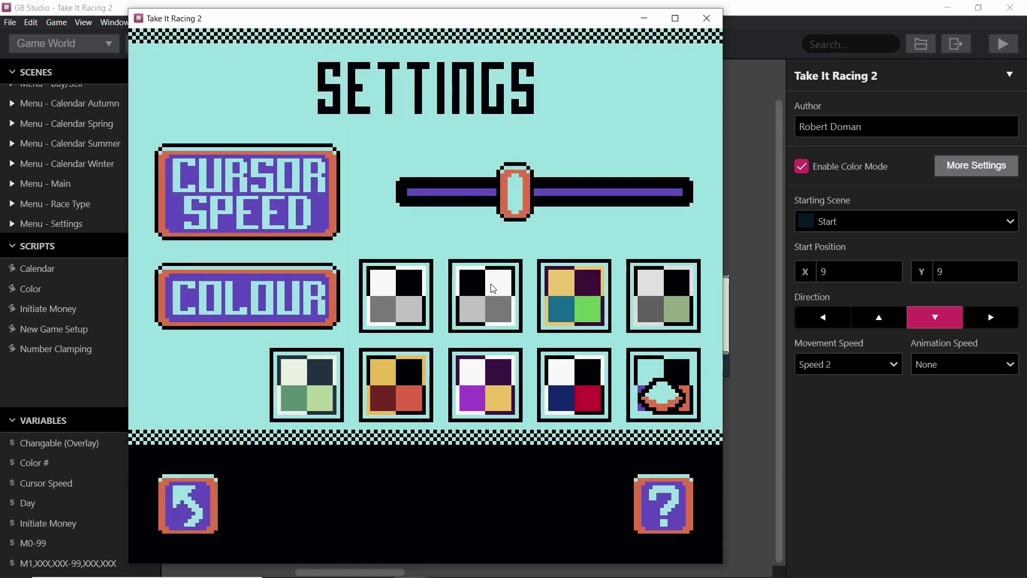
key(Up)
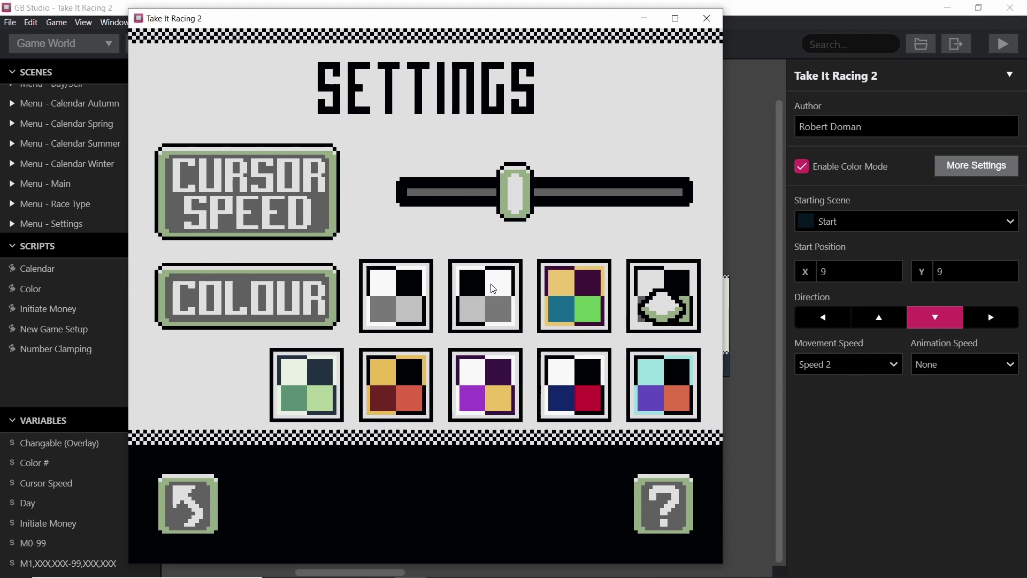
Work back through the colour swatches, previewing the white-navy-red and green palettes and ending on the white-black-grey one.
key(Left)
key(Down)
key(Left)
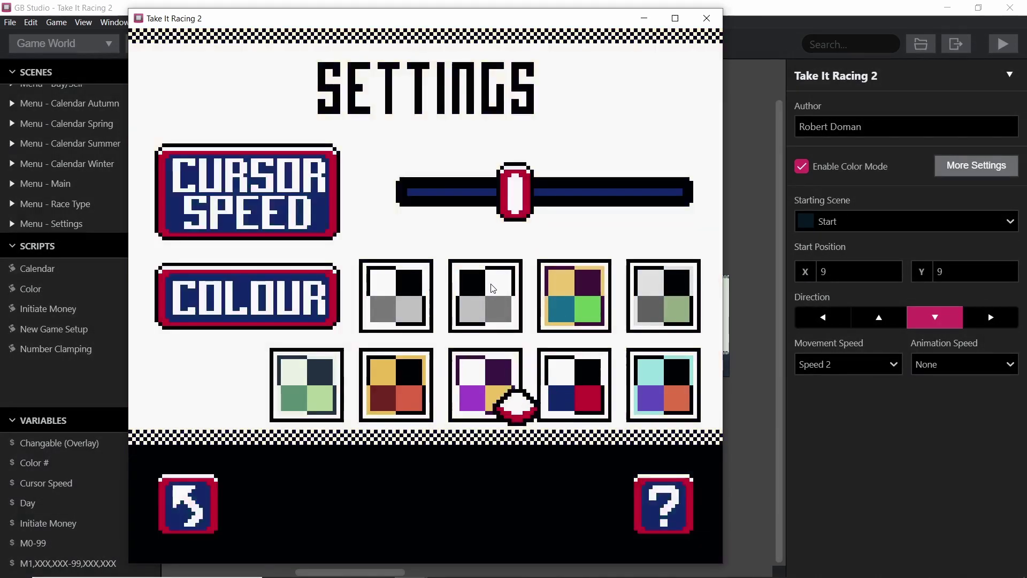
key(Up)
key(Left)
key(Down)
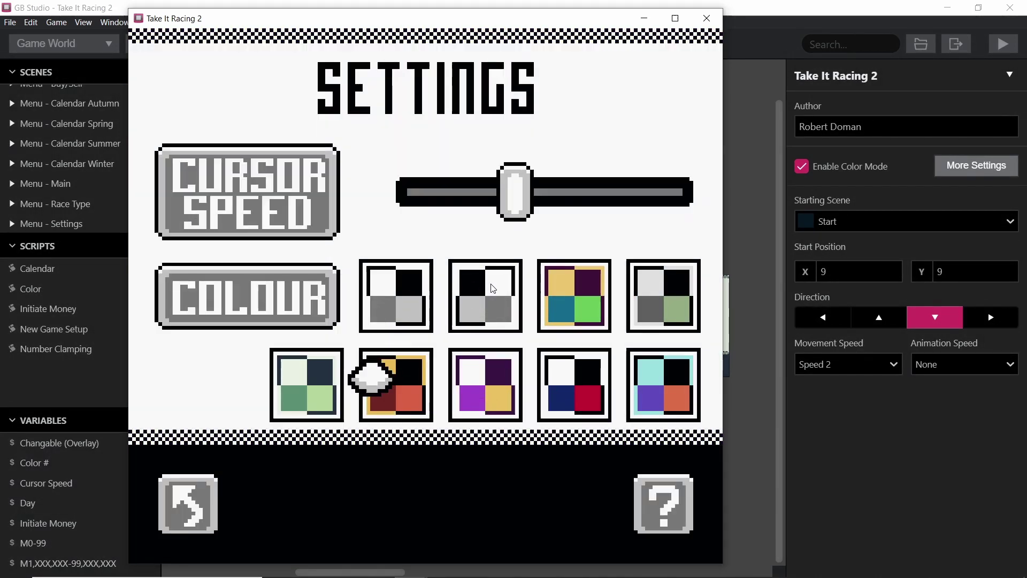
key(Left)
key(Right)
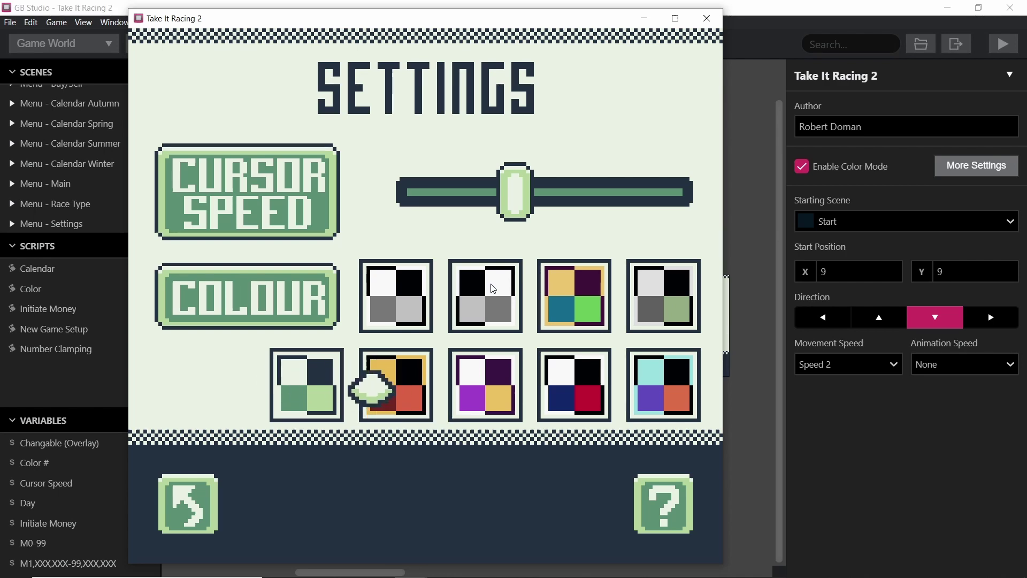
key(Up)
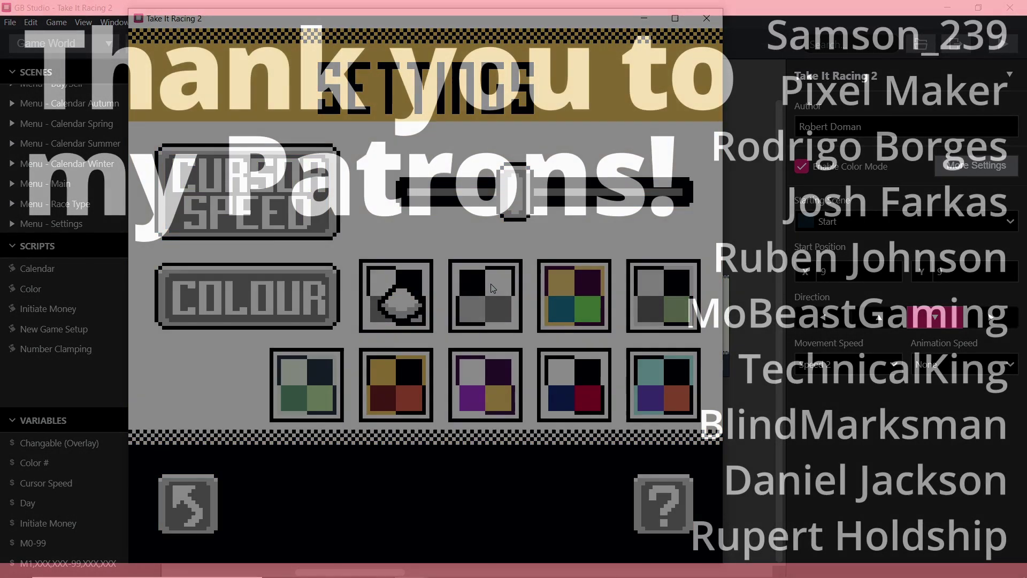